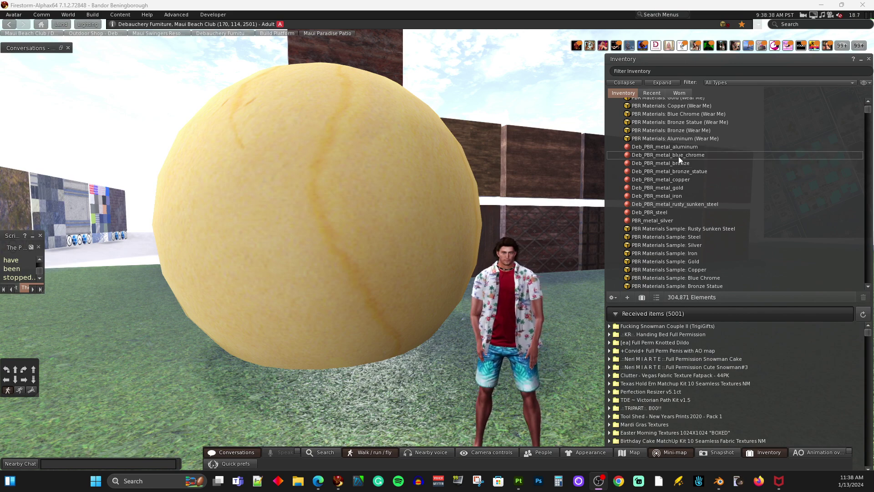
Apply Deb_PBR_metal_blue_chrome to the large sphere and open its PBR Metallic Roughness material for editing
{"action": "left_click_drag", "start_coordinate": [678, 157], "coordinate": [396, 221]}
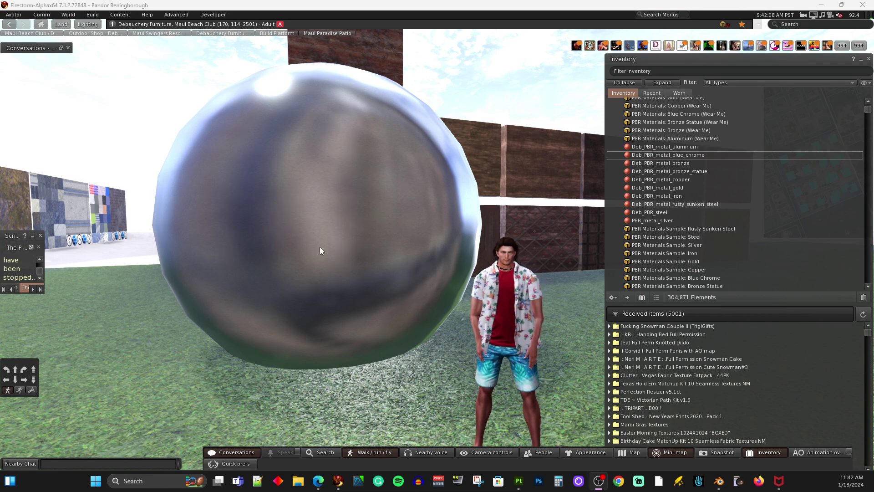
{"action": "right_click", "coordinate": [333, 246]}
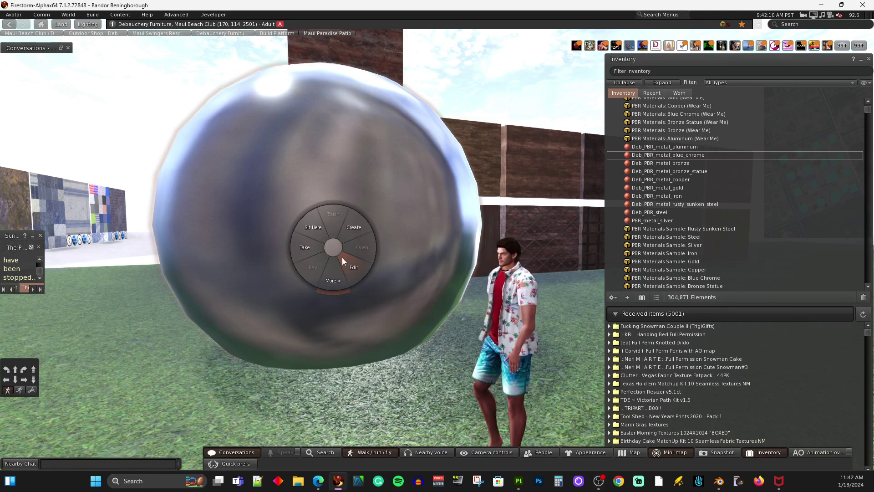
{"action": "left_click", "coordinate": [350, 265]}
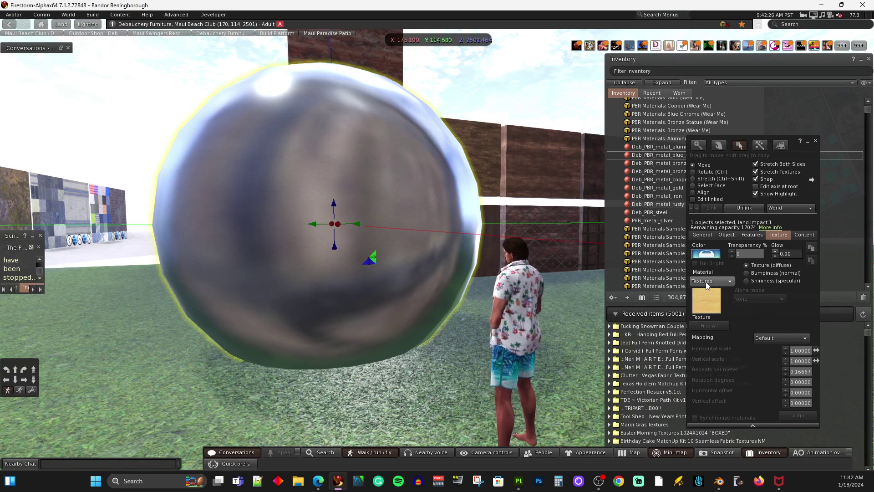
{"action": "left_click", "coordinate": [728, 283]}
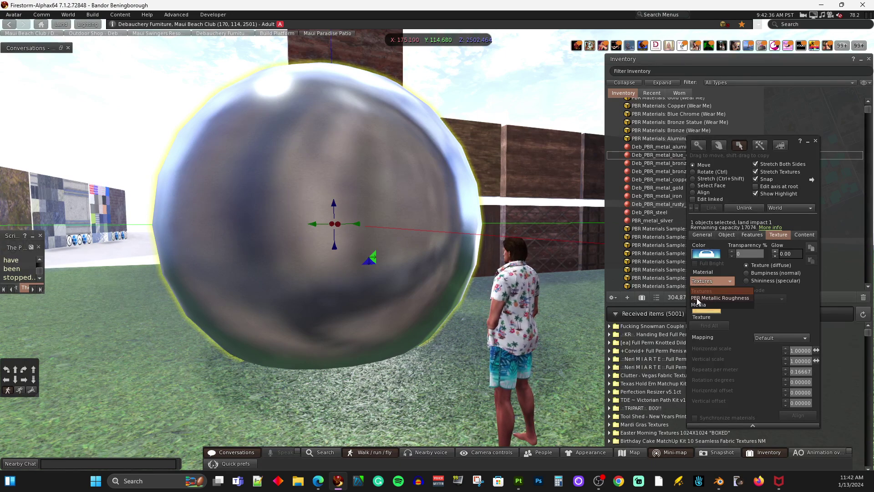
{"action": "left_click", "coordinate": [728, 299]}
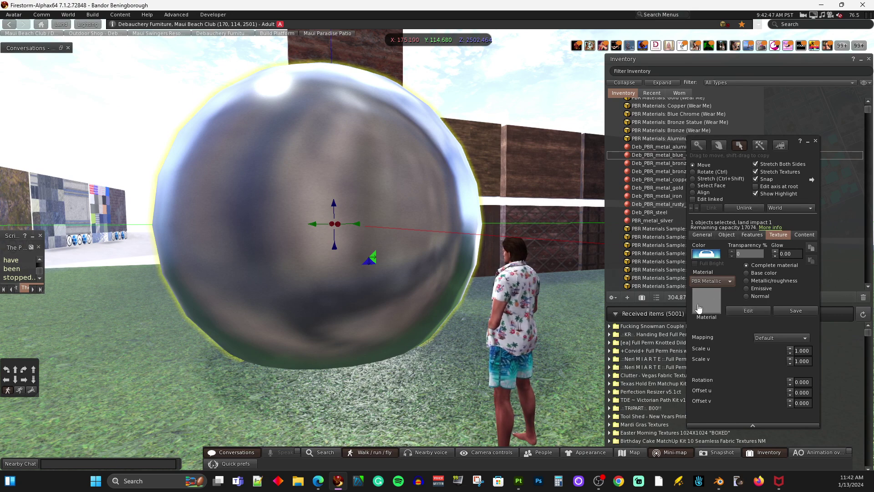
{"action": "left_click", "coordinate": [753, 311]}
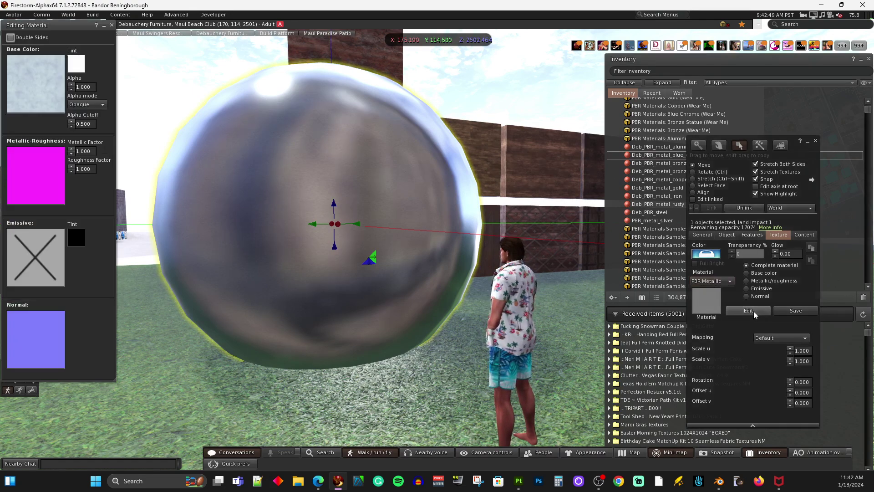
{"action": "left_click_drag", "start_coordinate": [81, 26], "coordinate": [137, 46]}
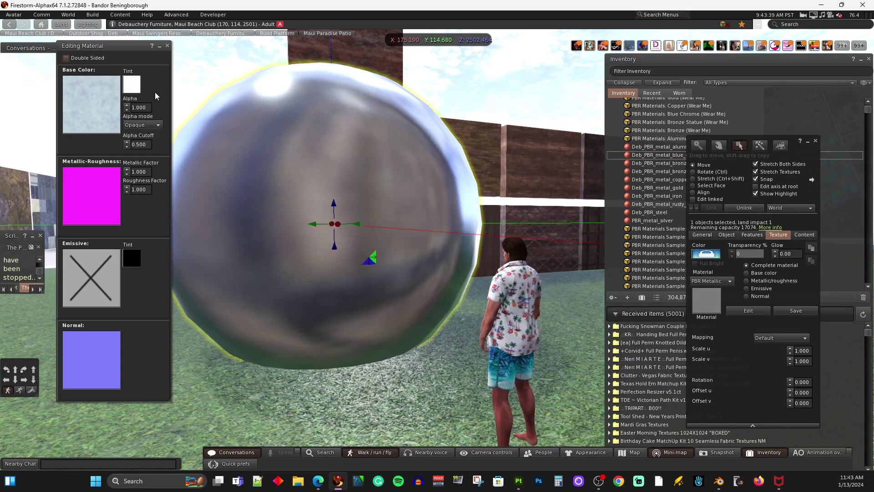
Try the Blend alpha mode on the sphere's base color with the alpha lowered to 0.890
{"action": "left_click", "coordinate": [131, 84]}
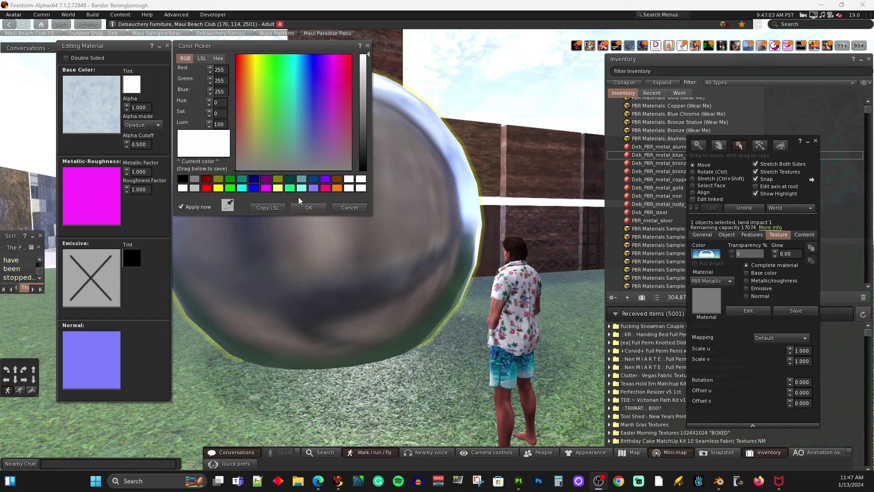
{"action": "left_click", "coordinate": [340, 207]}
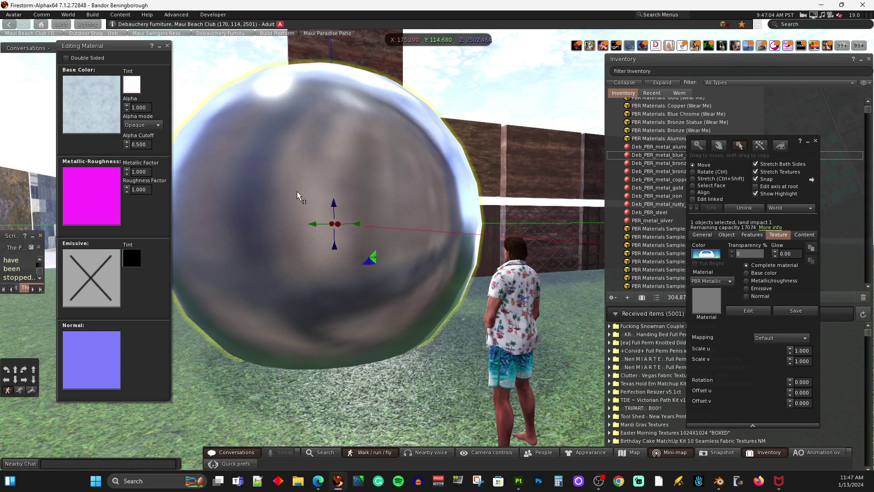
{"action": "left_click", "coordinate": [148, 126]}
{"action": "left_click", "coordinate": [141, 141]}
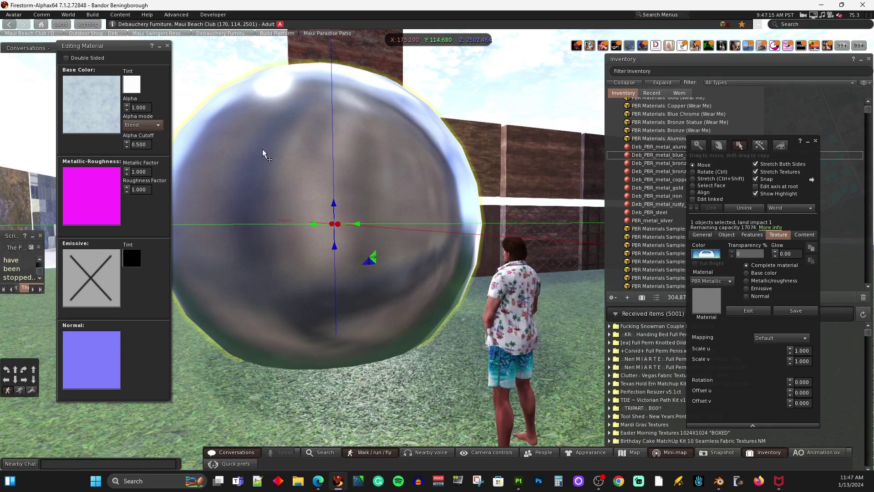
{"action": "left_click", "coordinate": [127, 111]}
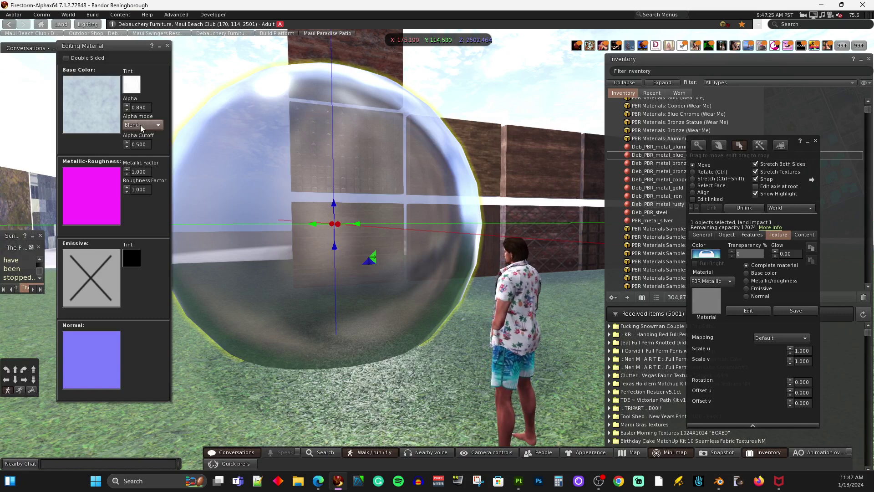
Restore the base color's alpha to 1.000 and its alpha mode to Opaque
{"action": "left_click", "coordinate": [127, 105]}
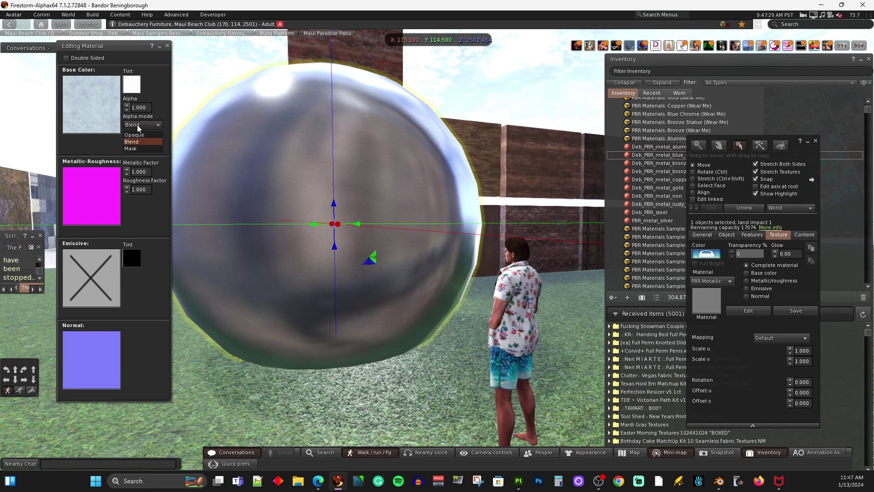
{"action": "left_click", "coordinate": [139, 135]}
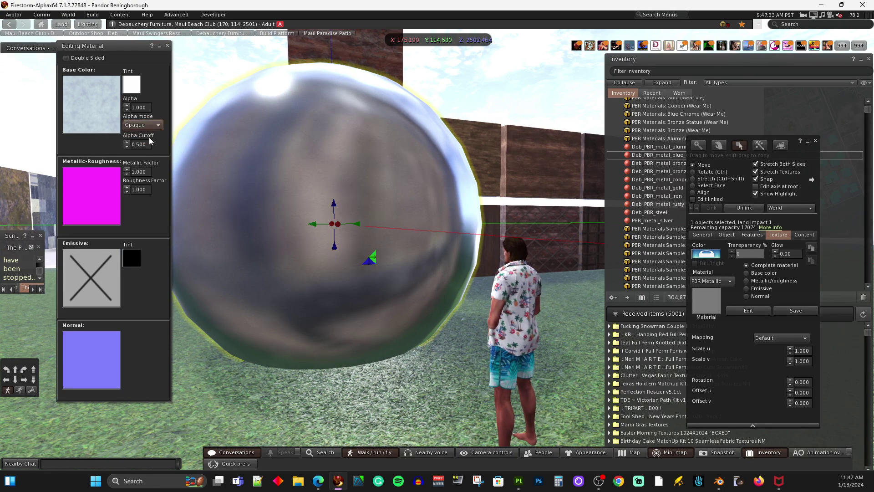
{"action": "left_click", "coordinate": [155, 127]}
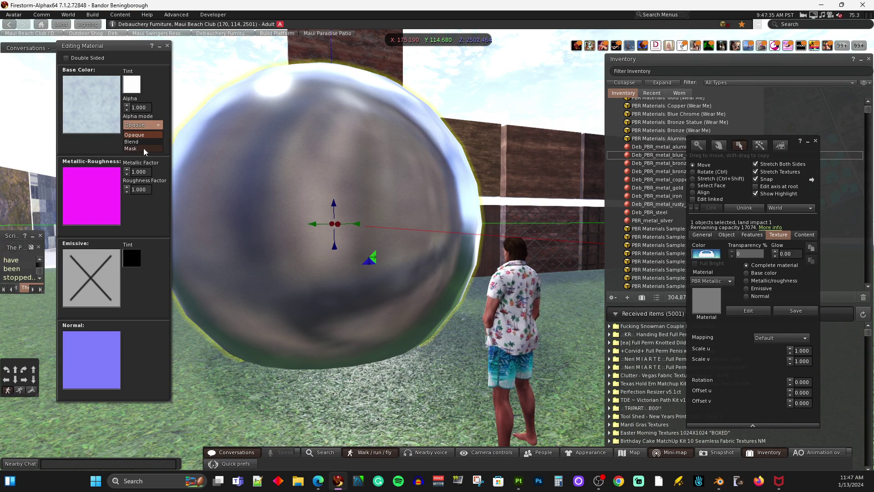
{"action": "left_click", "coordinate": [133, 149]}
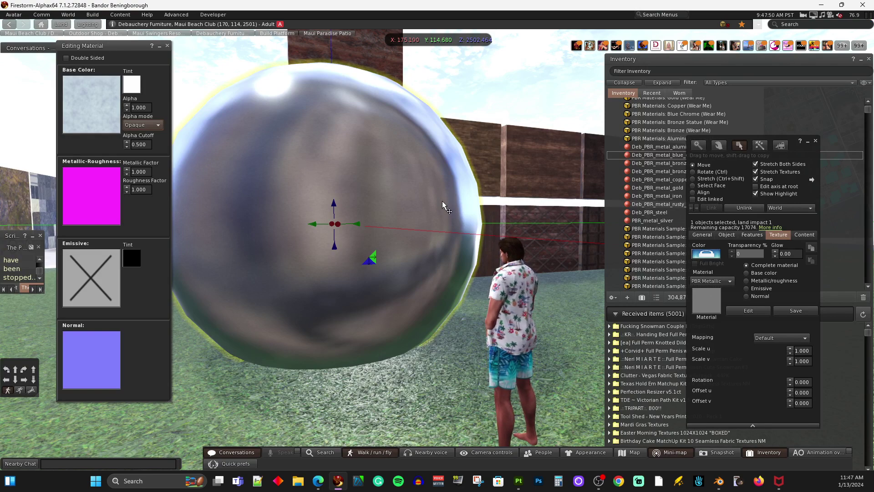
Lower the sphere material's Roughness Factor to 0.000 and close the editing windows
{"action": "left_click", "coordinate": [128, 192]}
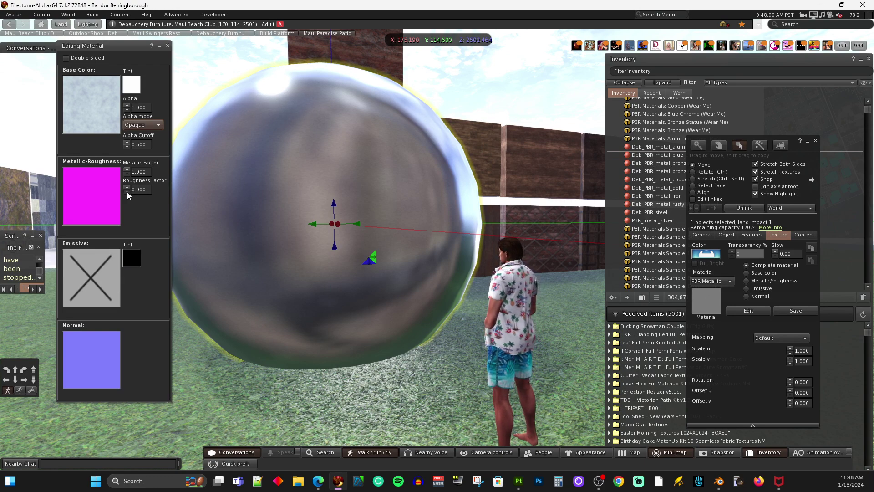
{"action": "left_click", "coordinate": [127, 192]}
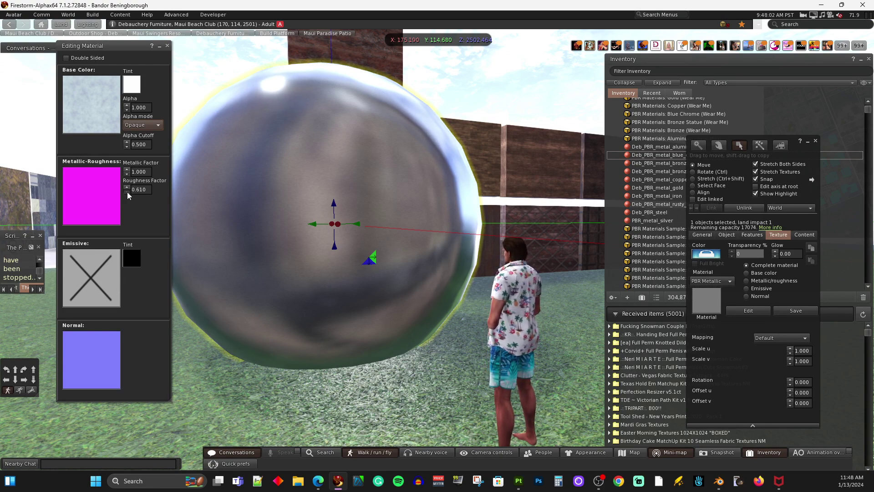
{"action": "left_click", "coordinate": [127, 192]}
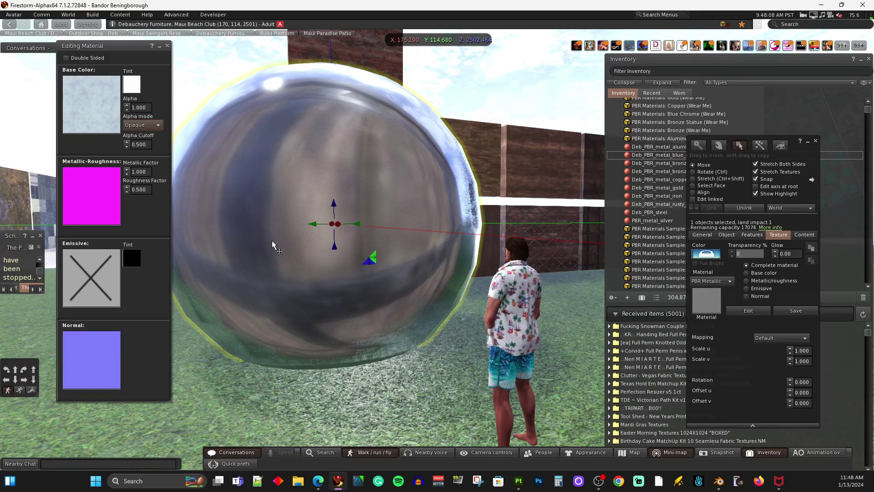
{"action": "scroll", "coordinate": [342, 242], "scroll_direction": "down", "scroll_amount": 10}
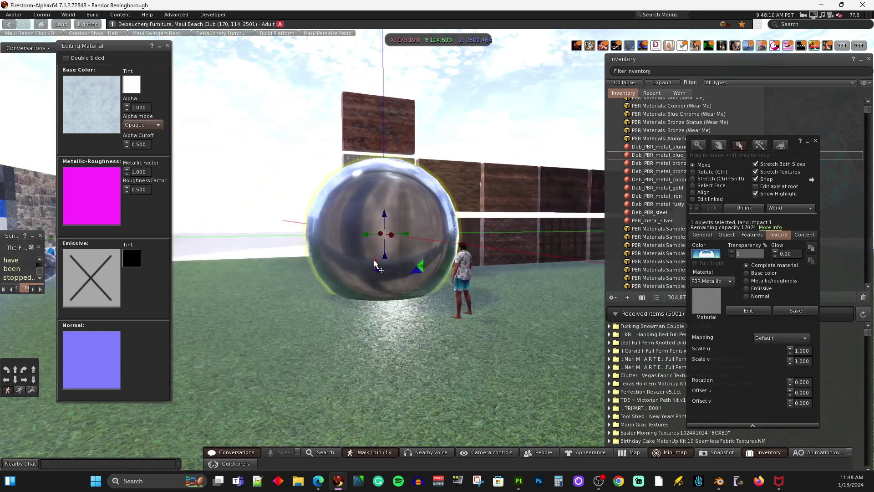
{"action": "scroll", "coordinate": [418, 259], "scroll_direction": "up", "scroll_amount": 8}
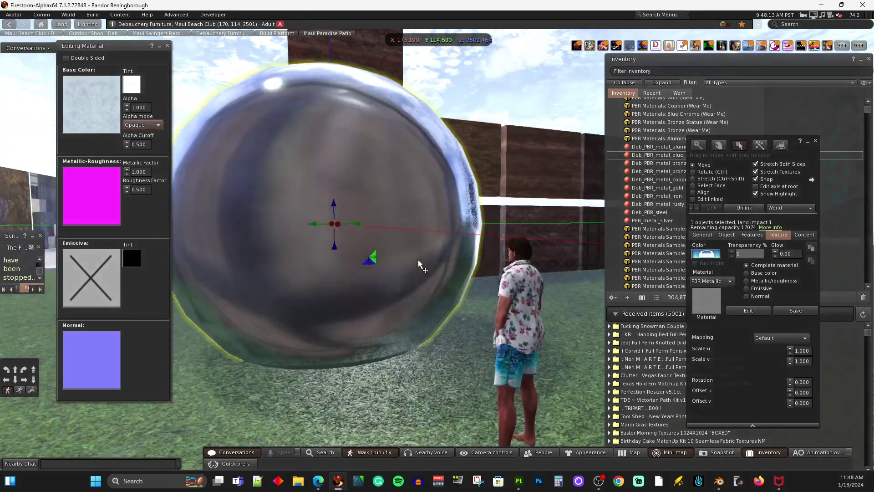
{"action": "scroll", "coordinate": [423, 248], "scroll_direction": "down", "scroll_amount": 2}
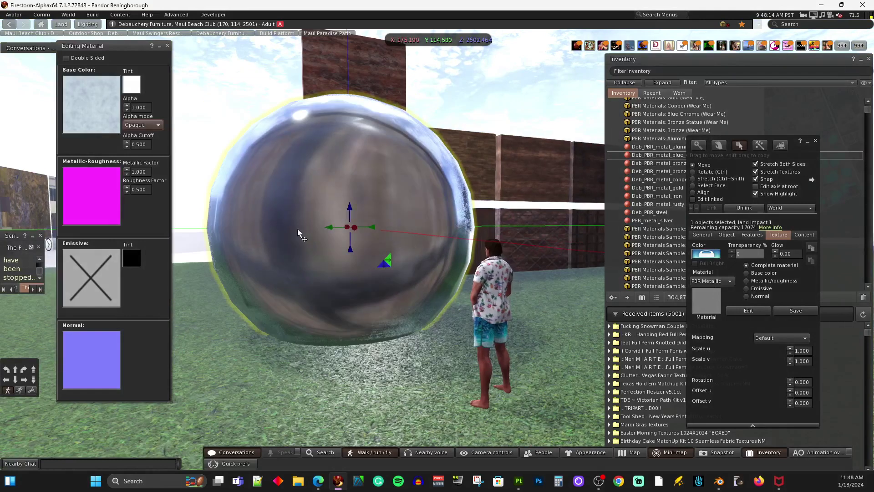
{"action": "left_click", "coordinate": [126, 191]}
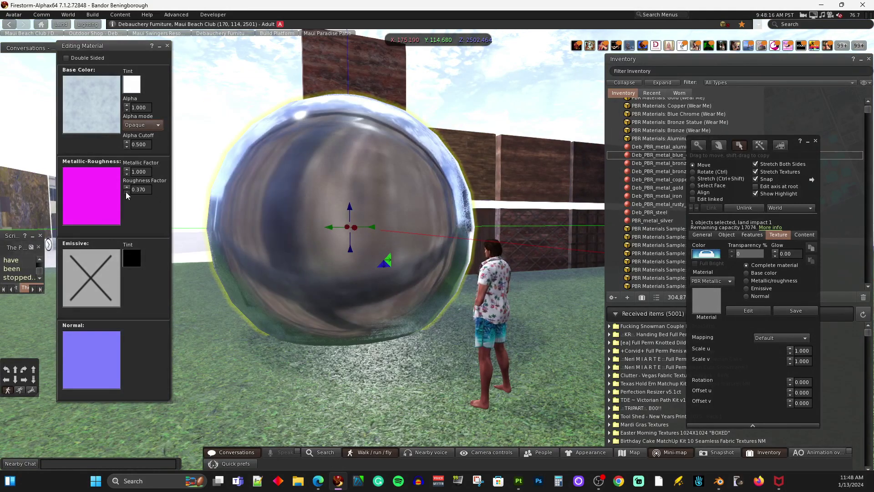
{"action": "left_click", "coordinate": [126, 192]}
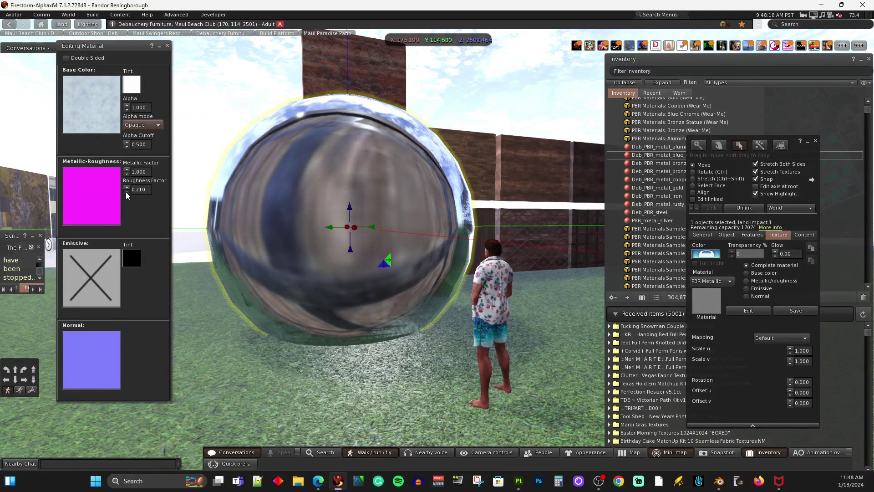
{"action": "left_click", "coordinate": [126, 192]}
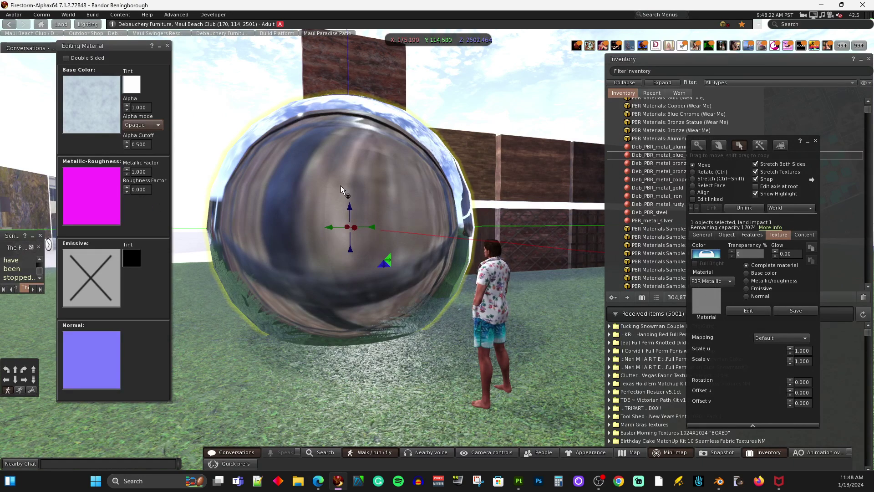
{"action": "left_click", "coordinate": [815, 141]}
Examine the reflections on the chrome sphere from several distances and camera angles
{"action": "left_click_drag", "start_coordinate": [329, 255], "coordinate": [392, 221]}
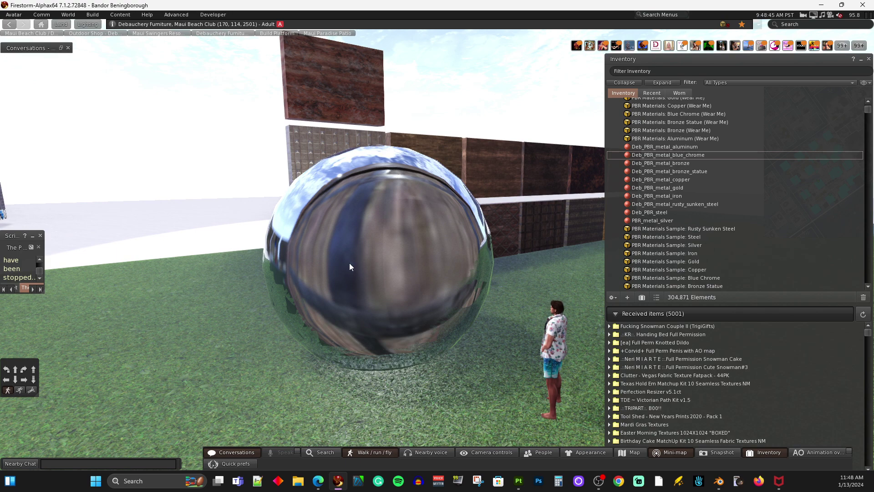
{"action": "scroll", "coordinate": [393, 234], "scroll_direction": "down", "scroll_amount": 8}
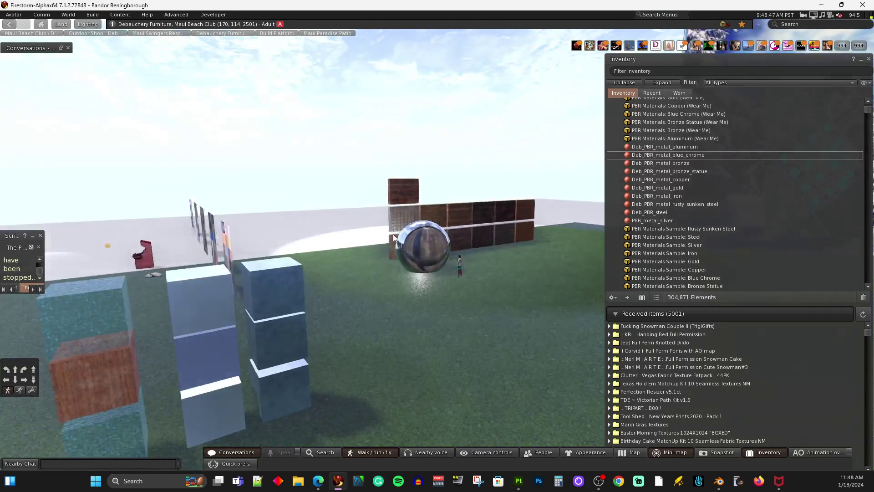
{"action": "left_click_drag", "start_coordinate": [394, 235], "coordinate": [368, 206]}
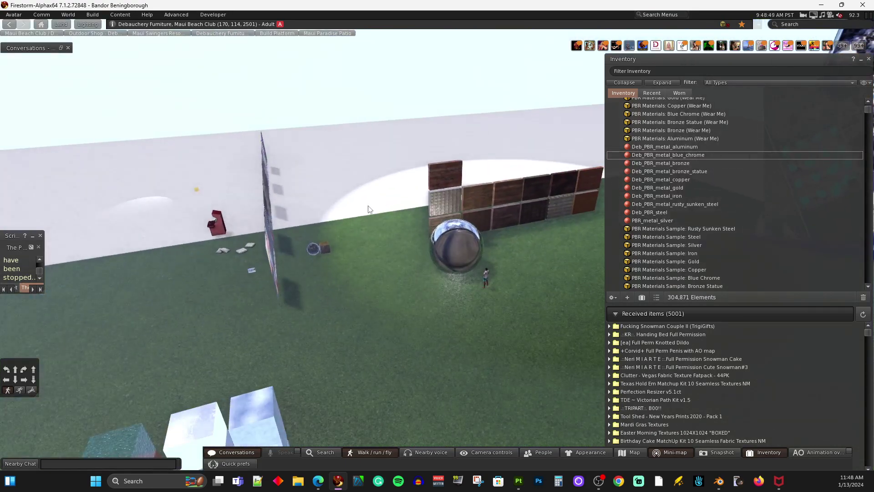
{"action": "scroll", "coordinate": [444, 303], "scroll_direction": "up", "scroll_amount": 10}
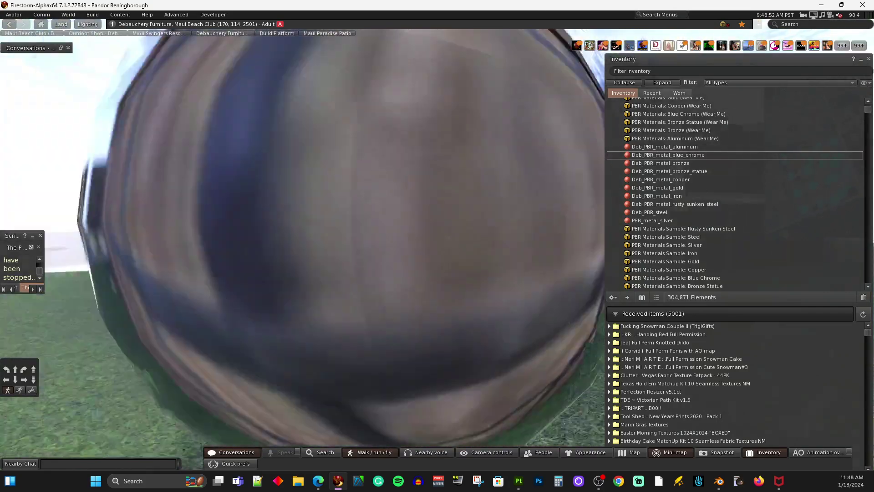
{"action": "scroll", "coordinate": [433, 249], "scroll_direction": "down", "scroll_amount": 4}
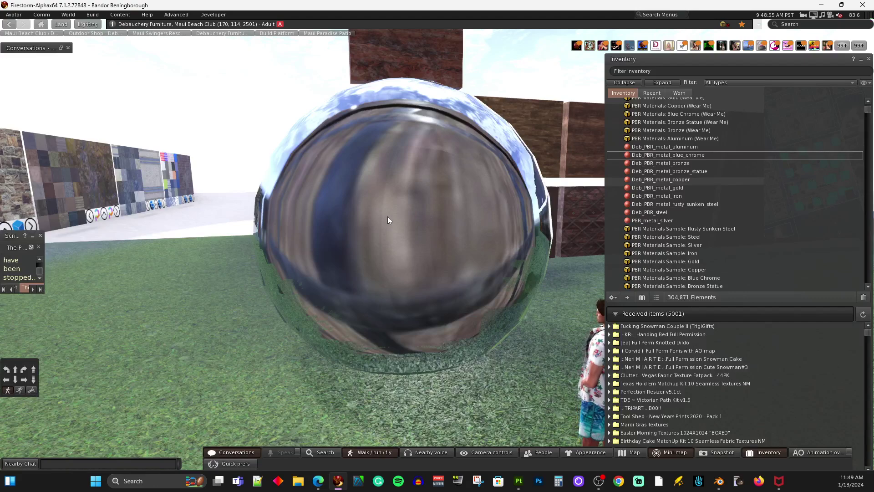
{"action": "scroll", "coordinate": [430, 203], "scroll_direction": "down", "scroll_amount": 2}
{"action": "scroll", "coordinate": [430, 198], "scroll_direction": "down", "scroll_amount": 3}
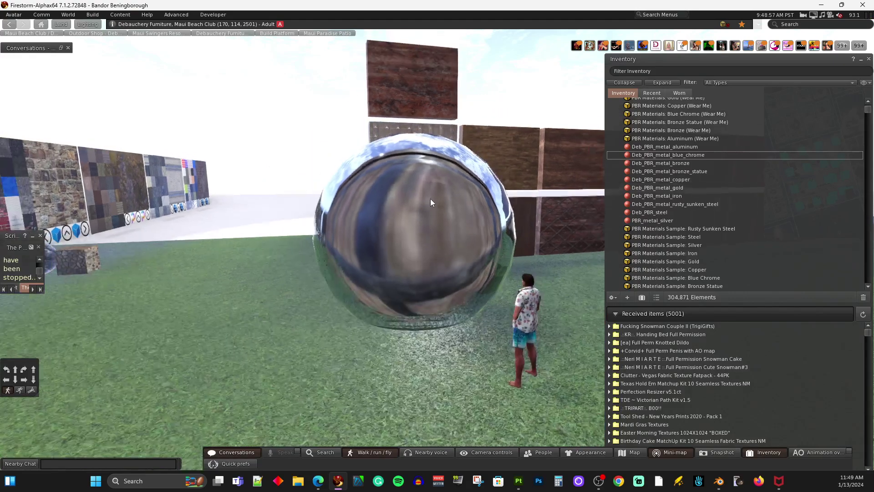
{"action": "scroll", "coordinate": [433, 202], "scroll_direction": "up", "scroll_amount": 2}
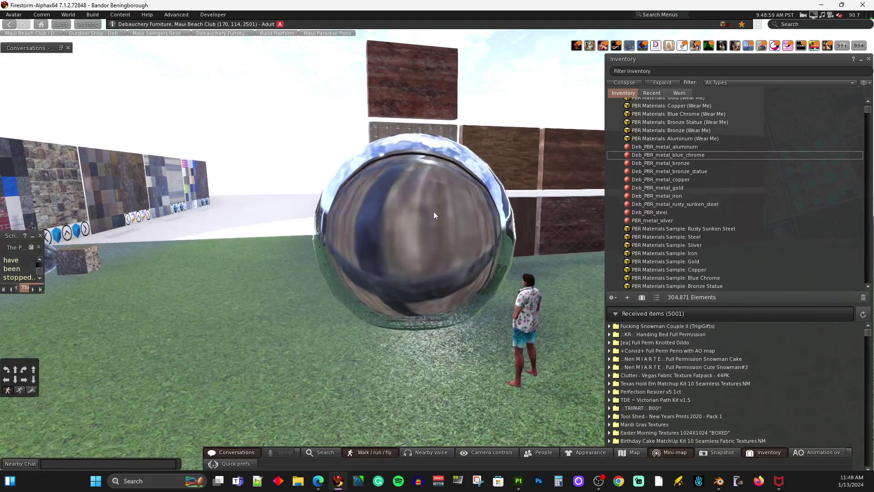
{"action": "left_click_drag", "start_coordinate": [435, 210], "coordinate": [469, 271]}
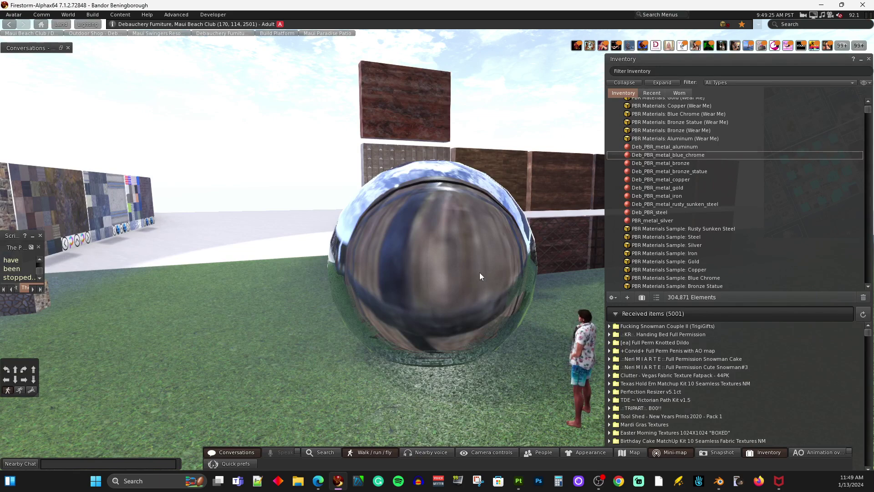
{"action": "scroll", "coordinate": [476, 277], "scroll_direction": "up", "scroll_amount": 3}
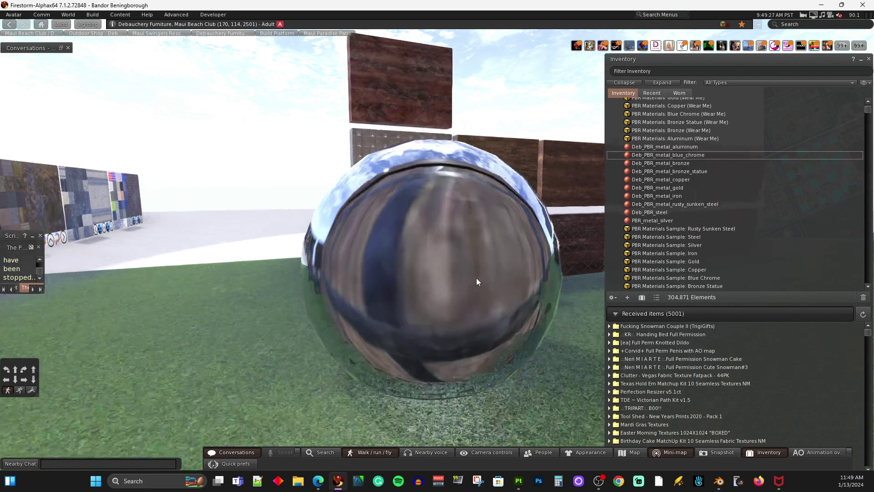
{"action": "scroll", "coordinate": [477, 277], "scroll_direction": "down", "scroll_amount": 2}
{"action": "left_click_drag", "start_coordinate": [477, 278], "coordinate": [409, 256]}
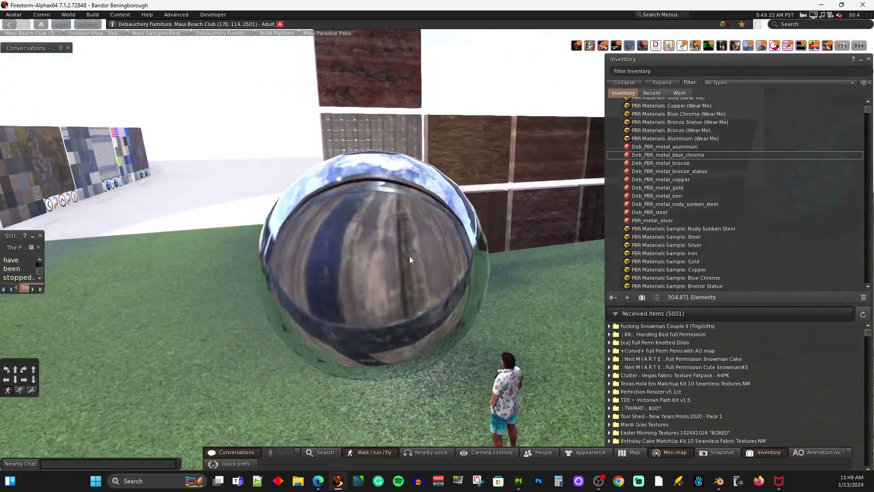
Open the chrome sphere's material for editing, raise its Roughness Factor to 0.500 and close the material editor
{"action": "right_click", "coordinate": [309, 259]}
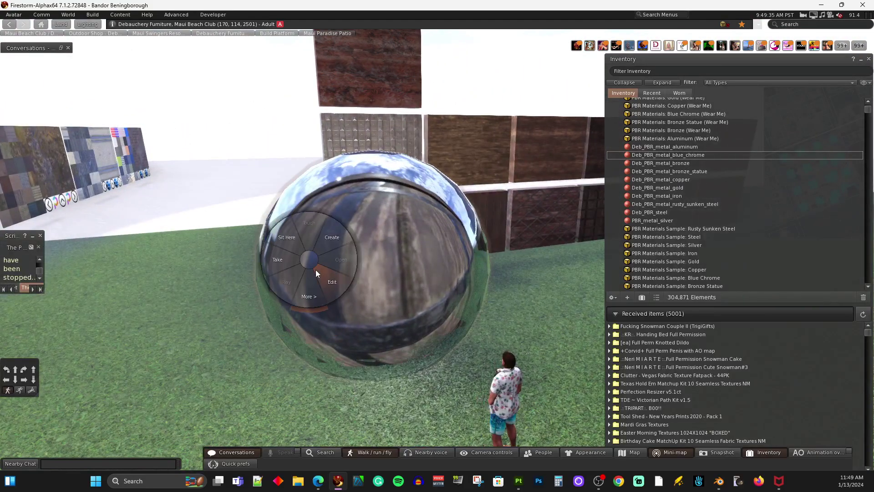
{"action": "left_click", "coordinate": [321, 277]}
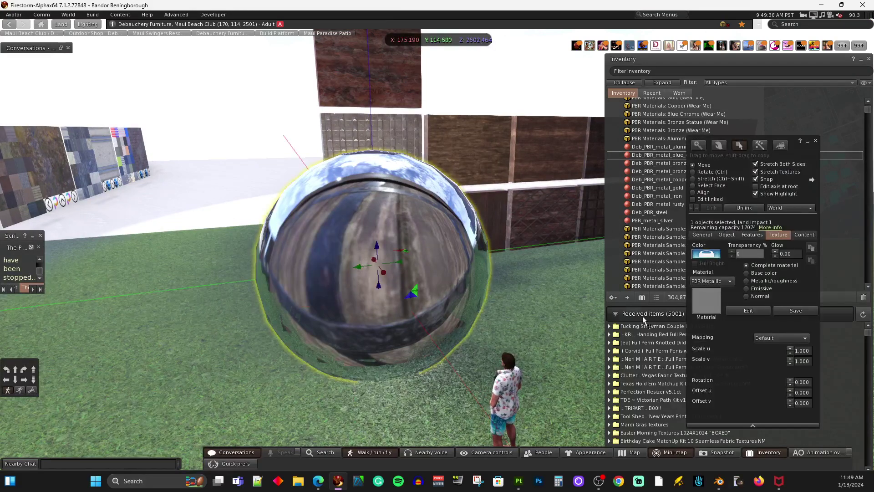
{"action": "left_click", "coordinate": [756, 311]}
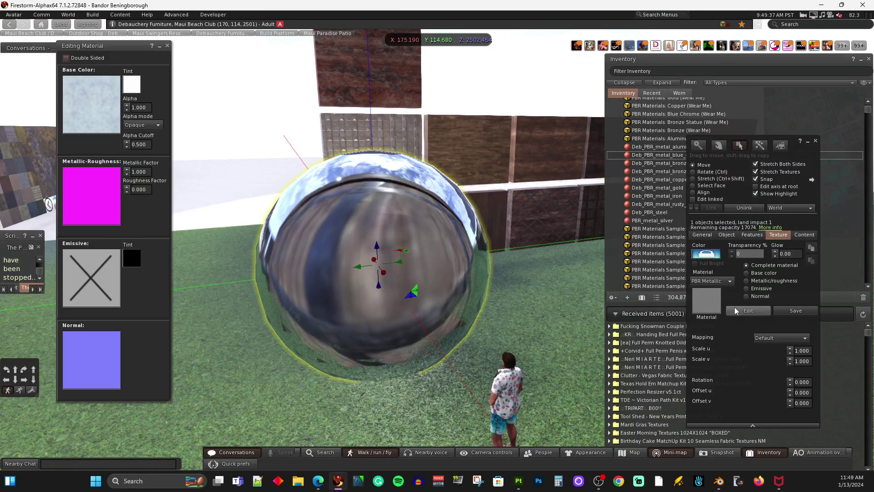
{"action": "left_click", "coordinate": [126, 188]}
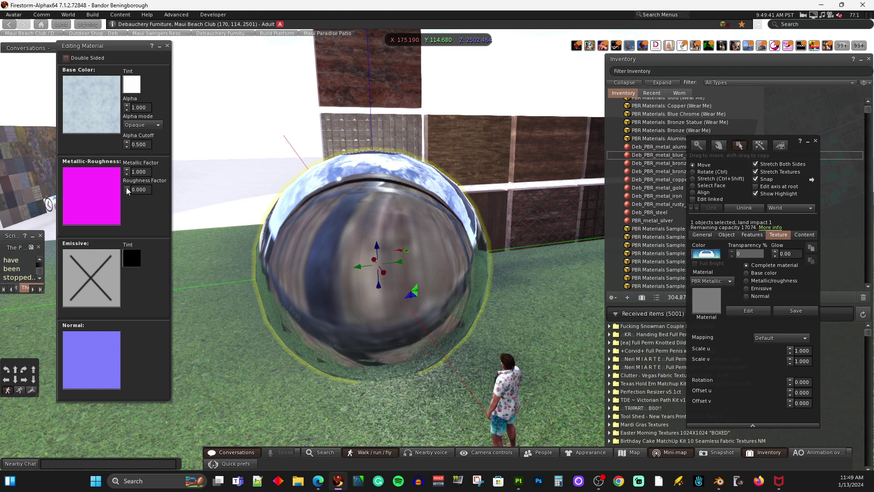
{"action": "left_click", "coordinate": [126, 187]}
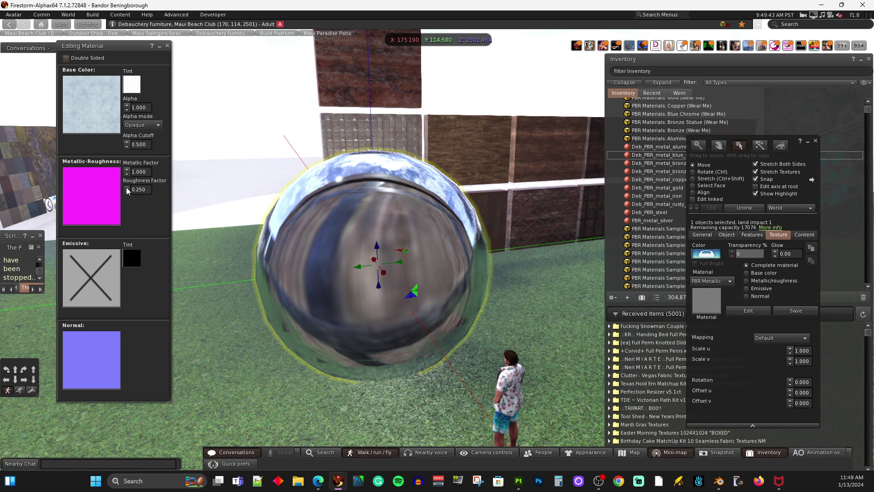
{"action": "left_click", "coordinate": [127, 188]}
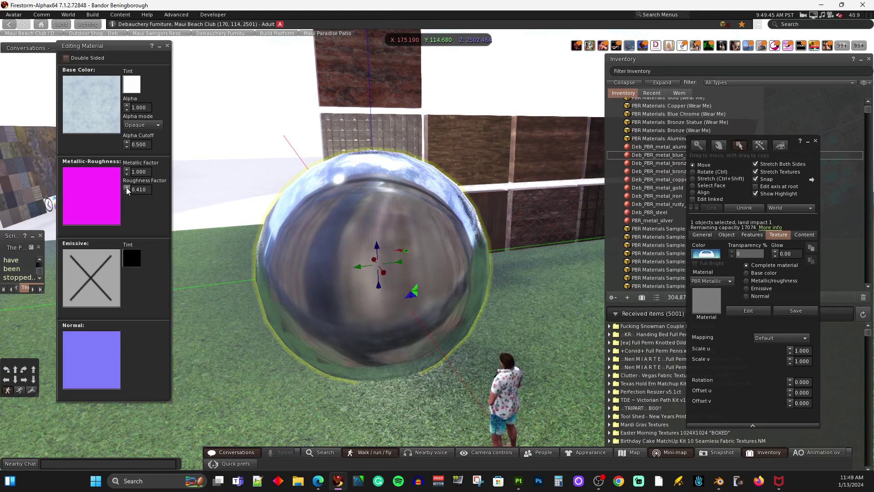
{"action": "left_click_drag", "start_coordinate": [139, 189], "coordinate": [153, 190]}
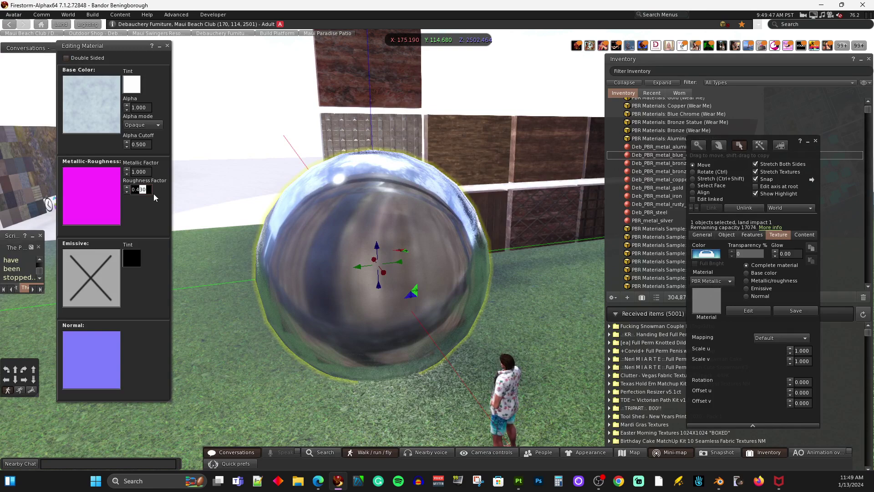
{"action": "key", "text": "Return"}
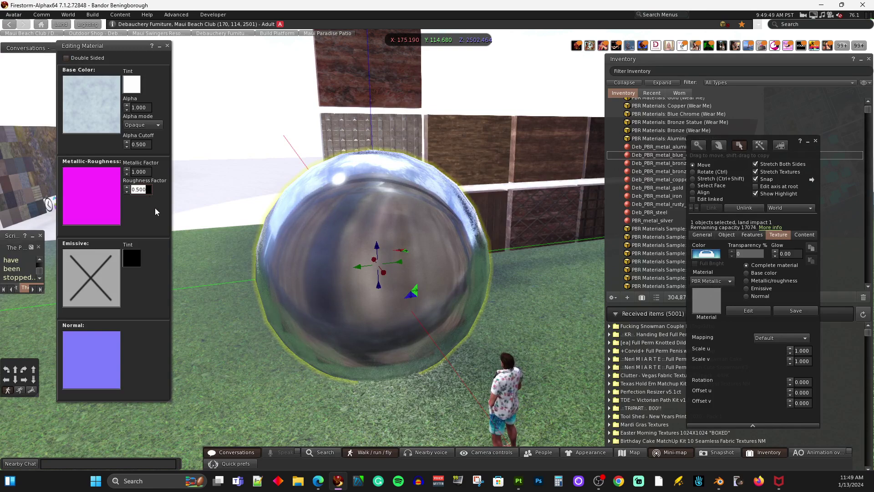
{"action": "left_click", "coordinate": [167, 46]}
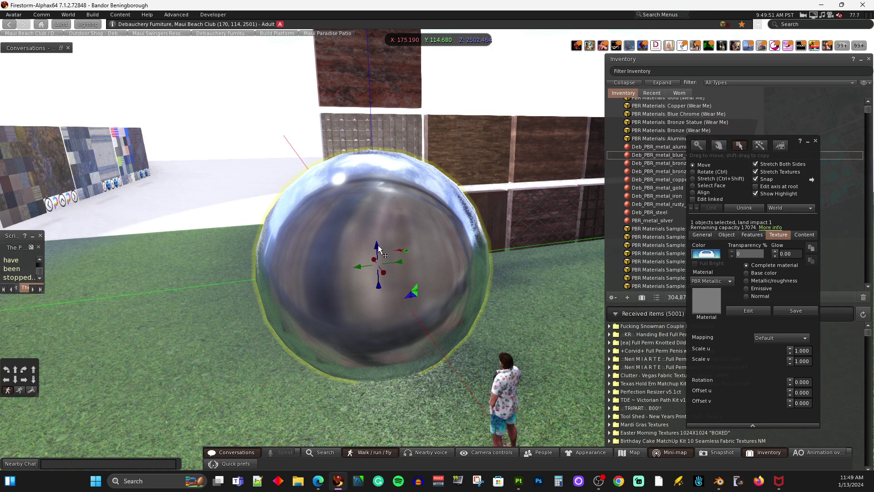
Reopen the chrome sphere's material for editing and raise its Roughness Factor to 1.000
{"action": "left_click_drag", "start_coordinate": [369, 274], "coordinate": [401, 273], "text": "alt"}
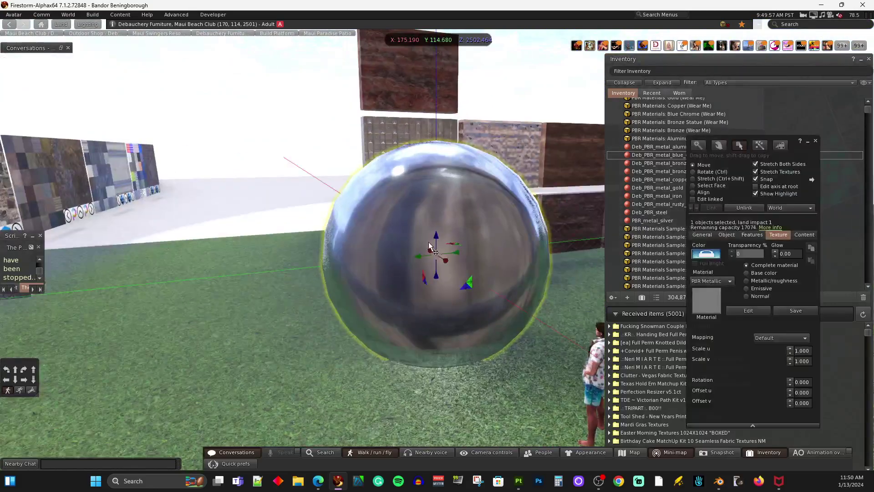
{"action": "right_click", "coordinate": [435, 241]}
{"action": "left_click", "coordinate": [474, 262]}
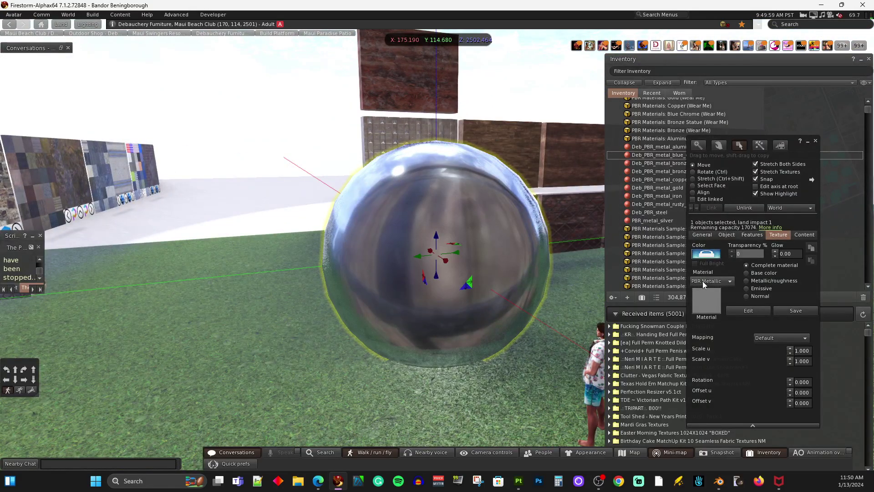
{"action": "left_click", "coordinate": [748, 311]}
{"action": "left_click", "coordinate": [127, 187]}
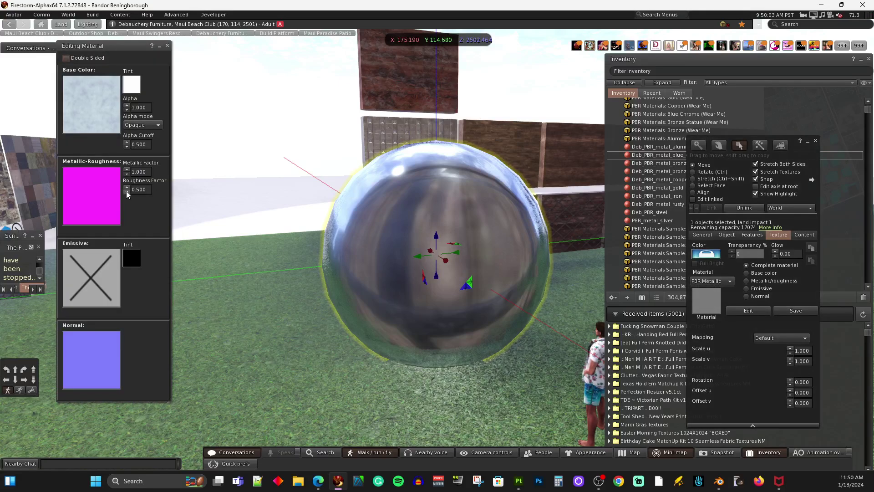
{"action": "left_click", "coordinate": [127, 187]}
{"action": "left_click", "coordinate": [127, 187]}
{"action": "left_click", "coordinate": [127, 187]}
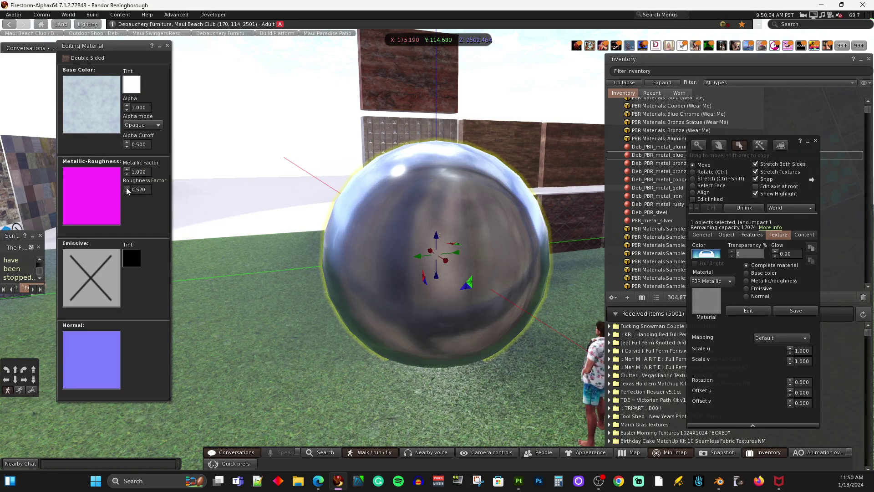
{"action": "left_click", "coordinate": [127, 187]}
{"action": "left_click", "coordinate": [127, 187]}
{"action": "left_click", "coordinate": [127, 187]}
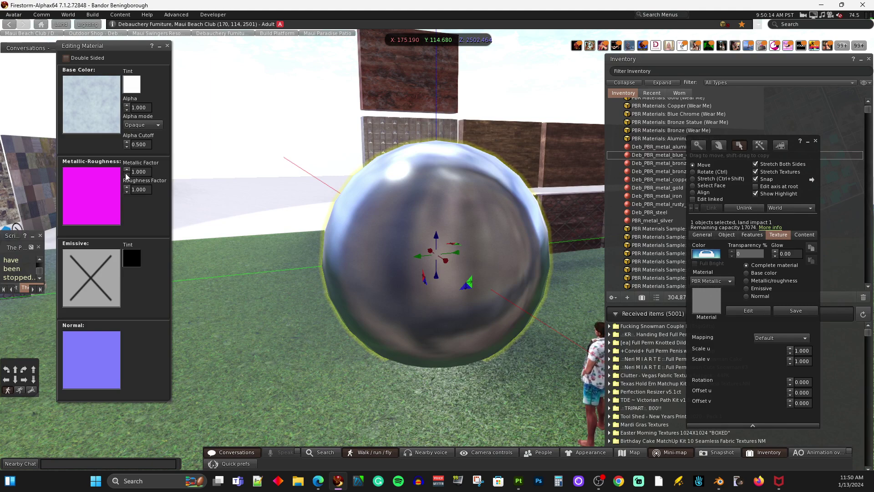
Try a Metallic Factor of 0.000 on the chrome sphere's material and restore it to 1.000
{"action": "left_click_drag", "start_coordinate": [127, 175], "coordinate": [127, 175]}
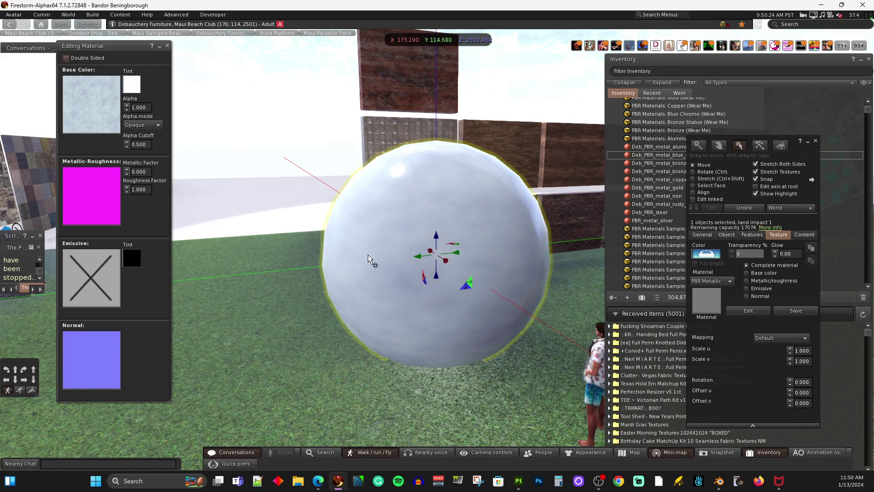
{"action": "left_click_drag", "start_coordinate": [415, 229], "coordinate": [384, 255]}
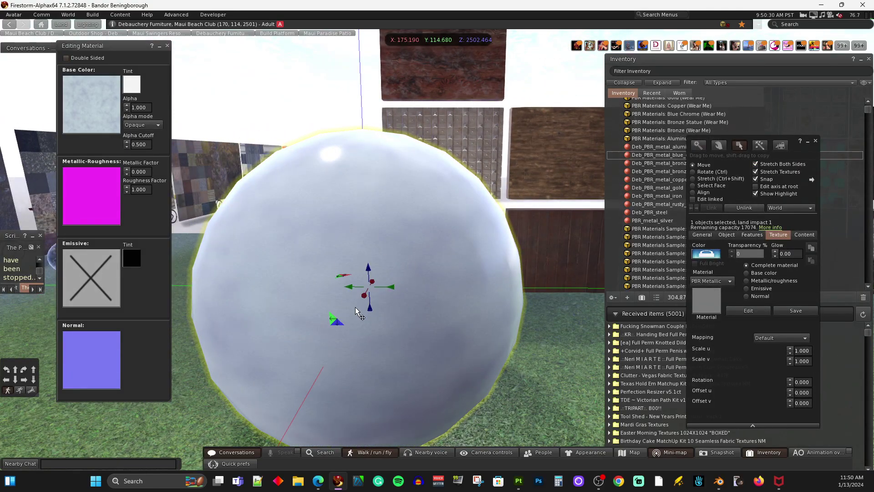
{"action": "left_click", "coordinate": [127, 171]}
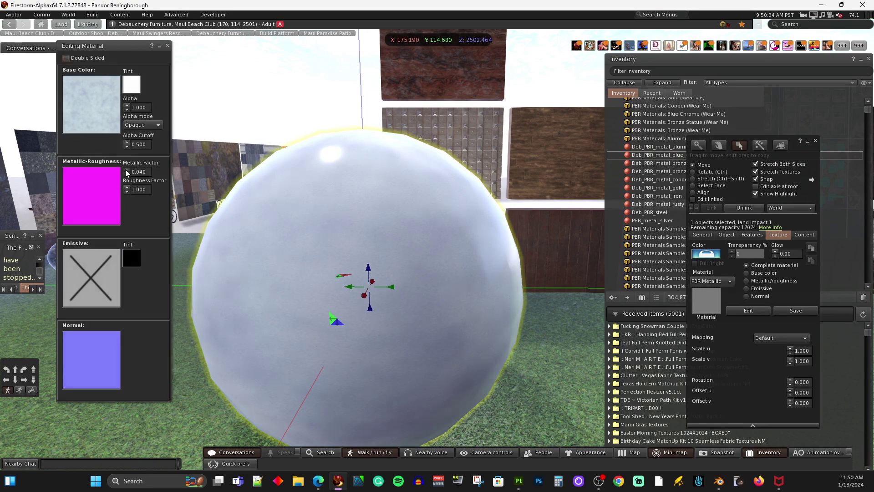
{"action": "left_click", "coordinate": [127, 170]}
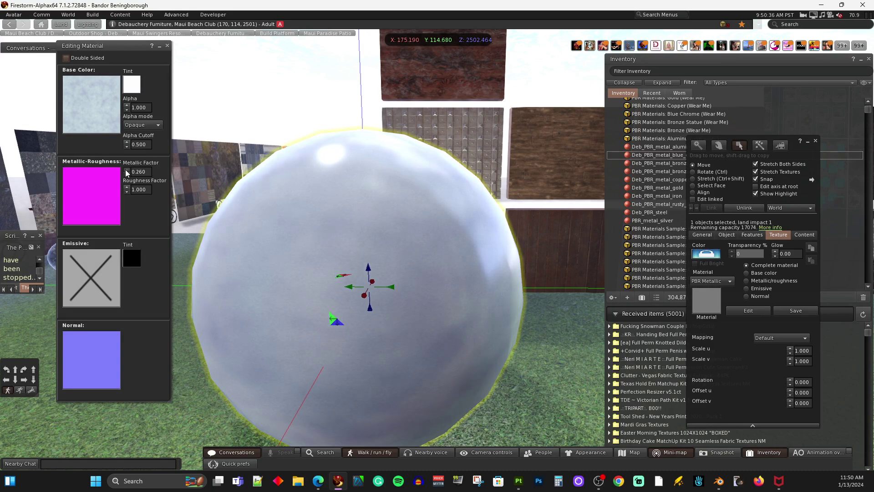
{"action": "left_click", "coordinate": [126, 171]}
{"action": "left_click", "coordinate": [127, 171]}
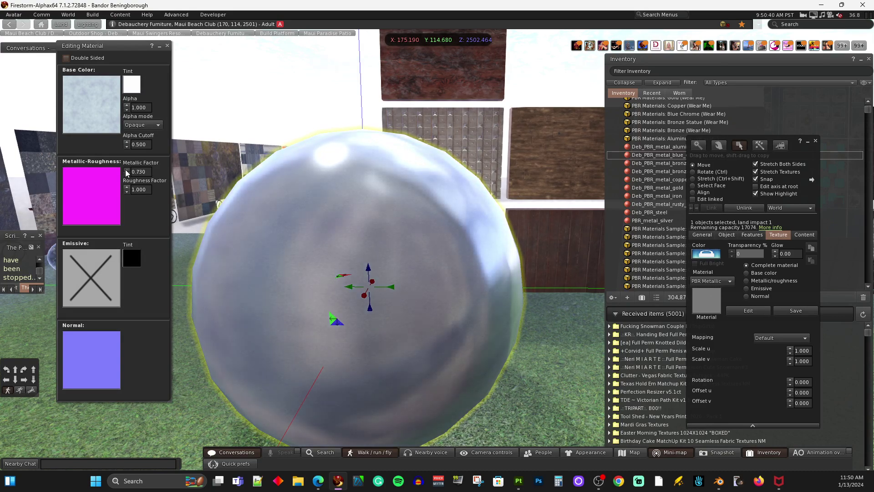
{"action": "left_click", "coordinate": [127, 171]}
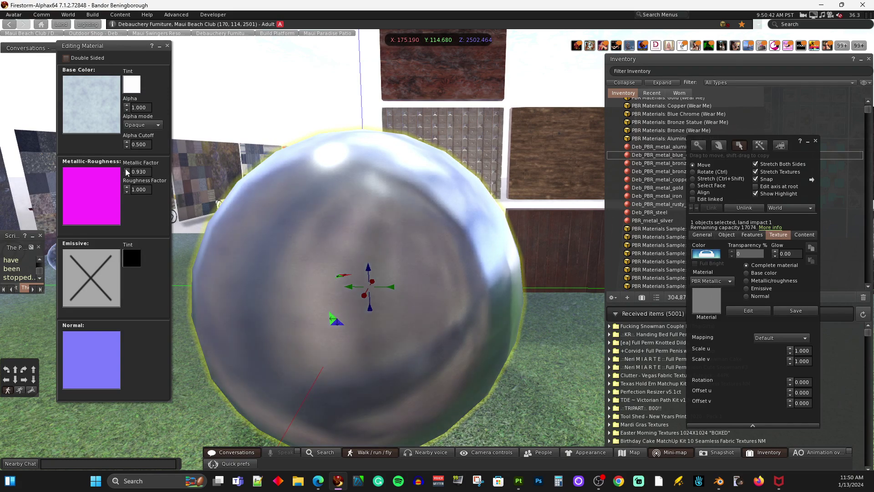
{"action": "left_click", "coordinate": [127, 171]}
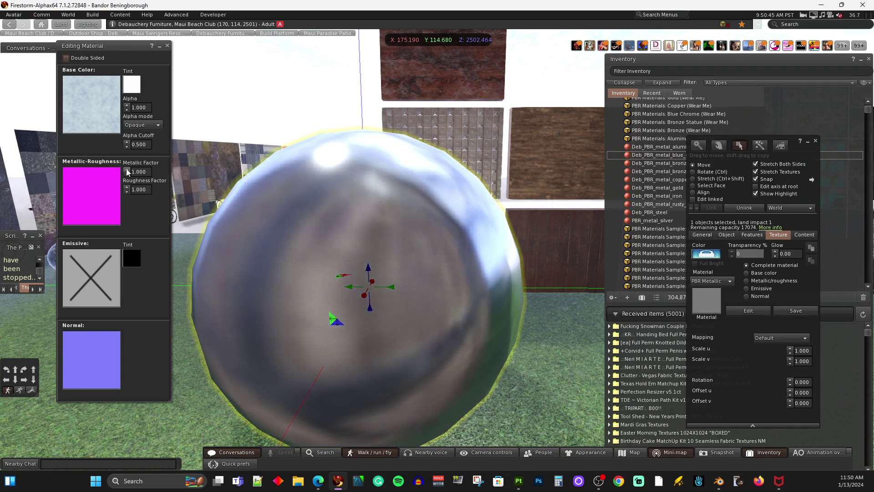
Lower the chrome sphere's Roughness Factor to 0.000 and close the material editor
{"action": "mouse_move", "coordinate": [242, 242]}
{"action": "left_mouse_down", "text": "alt"}
{"action": "mouse_move", "coordinate": [474, 299]}
{"action": "mouse_move", "coordinate": [250, 236]}
{"action": "left_mouse_up", "text": "alt"}
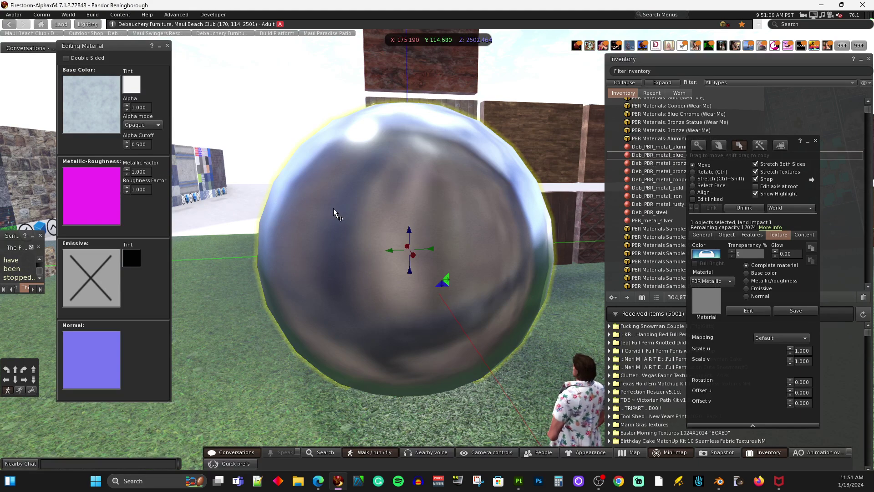
{"action": "left_click", "coordinate": [127, 192]}
{"action": "left_click", "coordinate": [127, 192]}
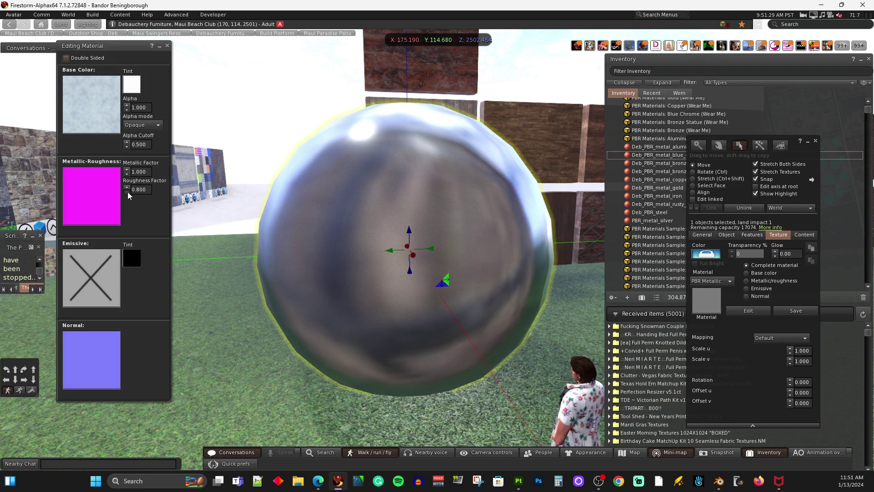
{"action": "left_click", "coordinate": [128, 193]}
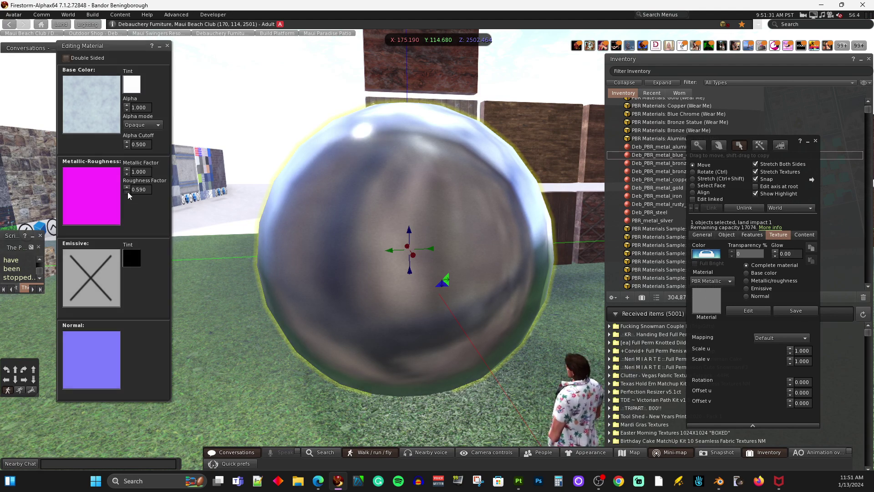
{"action": "left_click", "coordinate": [127, 192]}
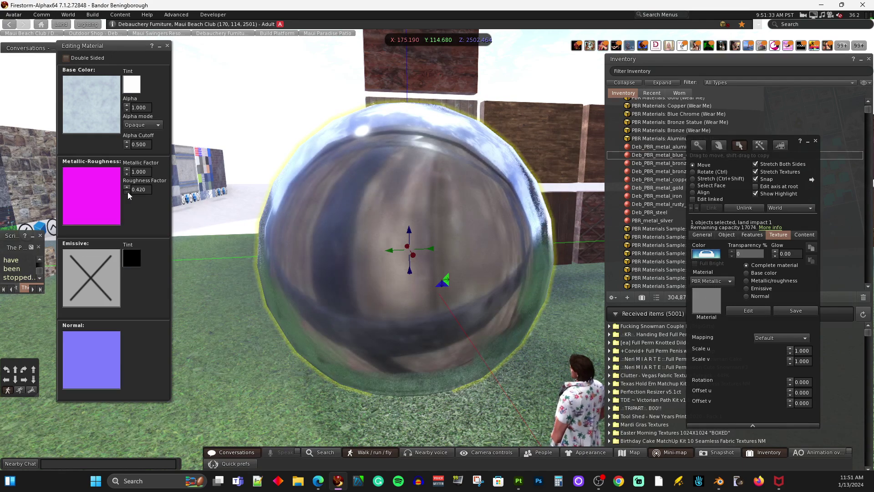
{"action": "left_click", "coordinate": [128, 192]}
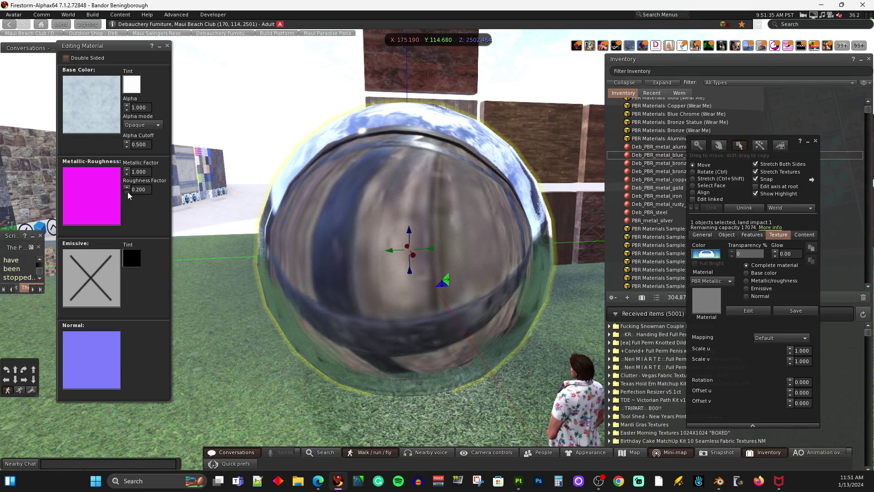
{"action": "left_click", "coordinate": [128, 192]}
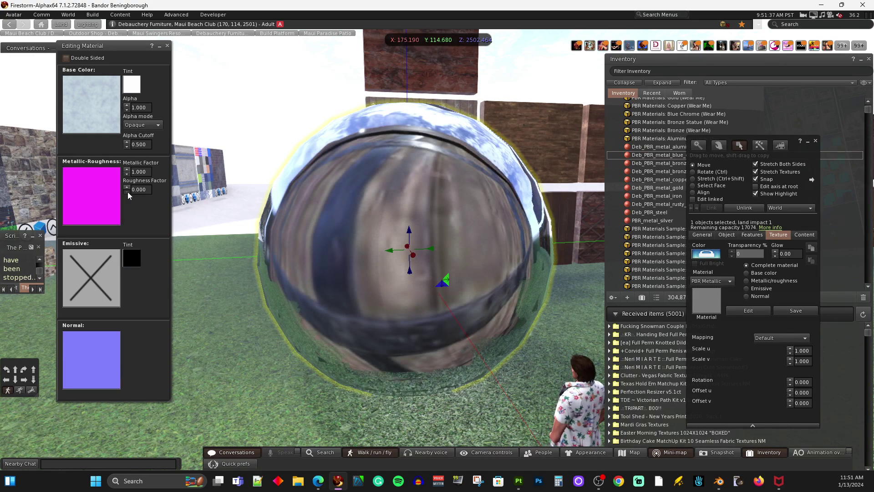
{"action": "left_click", "coordinate": [167, 46]}
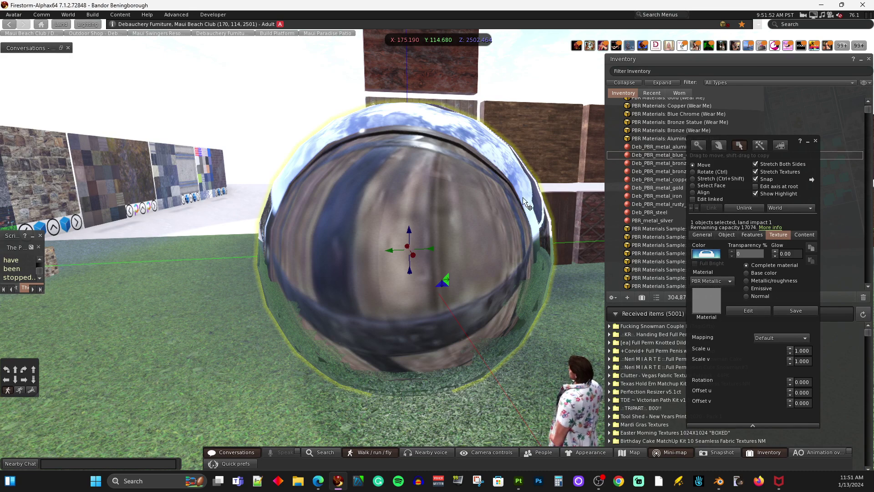
Close the object editing window and apply the Deb_PBR_metal_gold material from the inventory to the sphere
{"action": "left_click", "coordinate": [815, 140]}
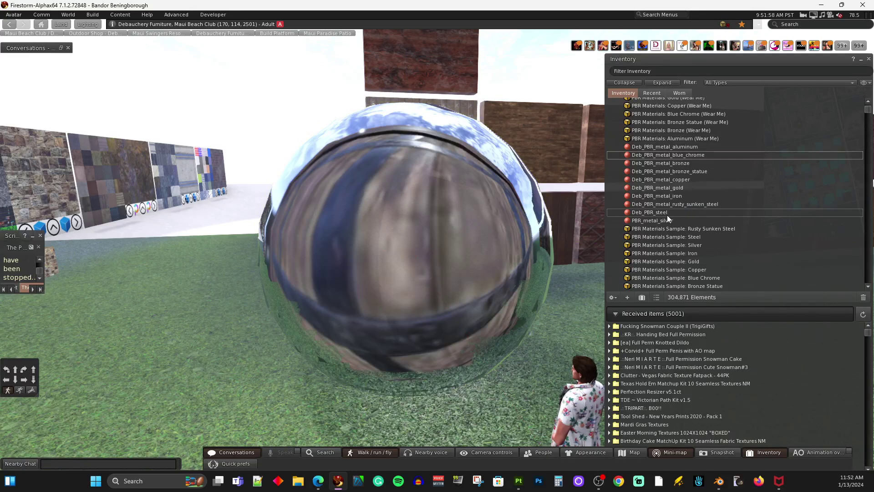
{"action": "left_click_drag", "start_coordinate": [671, 187], "coordinate": [443, 231]}
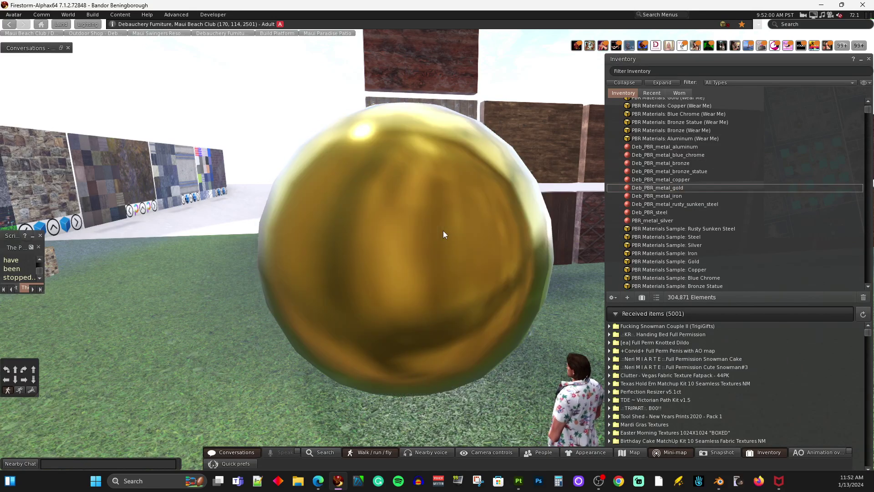
Open the gold sphere's material for editing and lower its Roughness Factor to 0.300
{"action": "right_click", "coordinate": [443, 264]}
{"action": "left_click", "coordinate": [457, 280]}
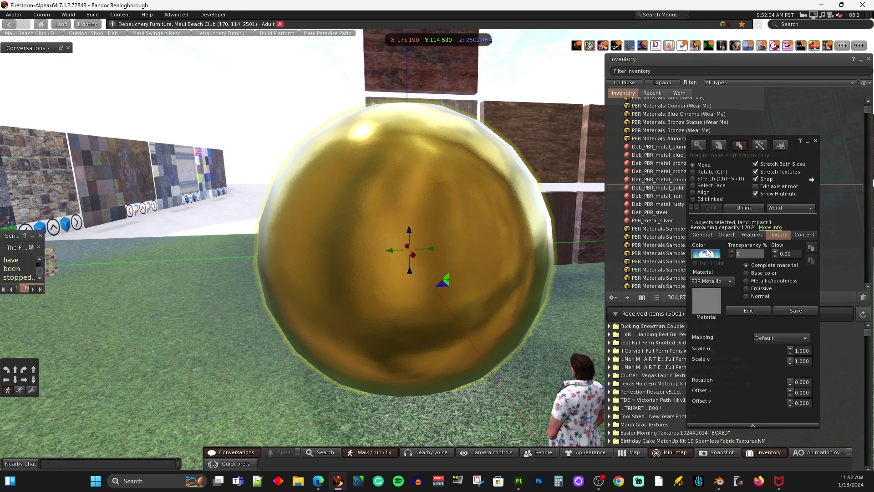
{"action": "left_click", "coordinate": [748, 311]}
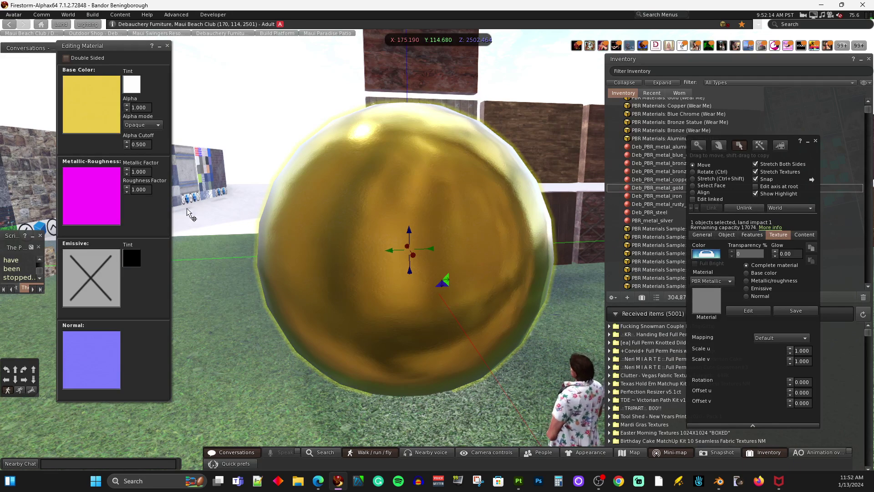
{"action": "left_click", "coordinate": [126, 193]}
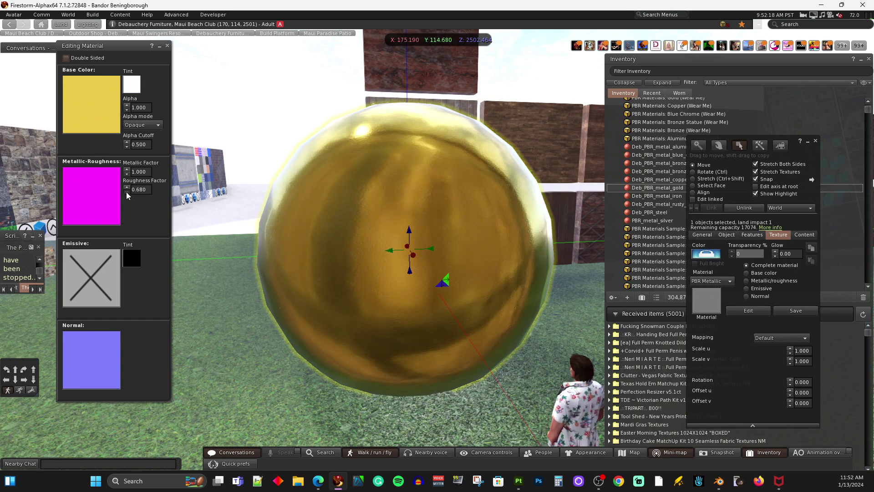
{"action": "left_click", "coordinate": [127, 193]}
{"action": "left_click", "coordinate": [127, 192]}
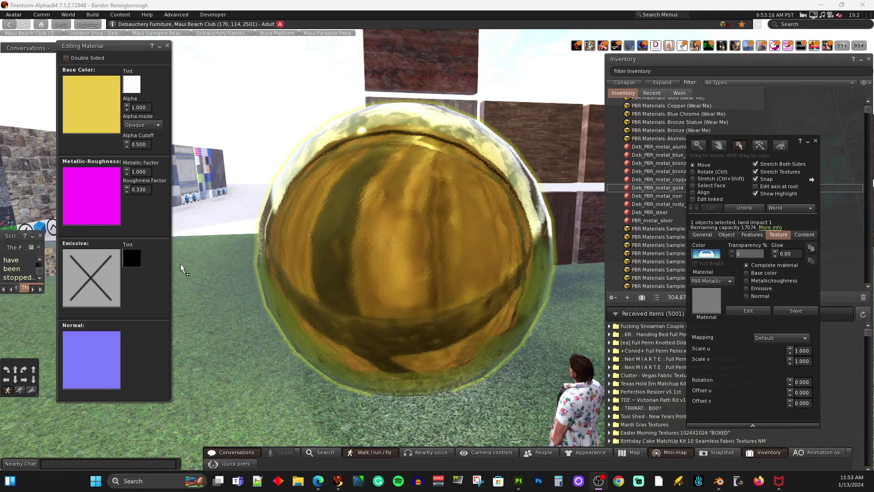
{"action": "left_click", "coordinate": [126, 192]}
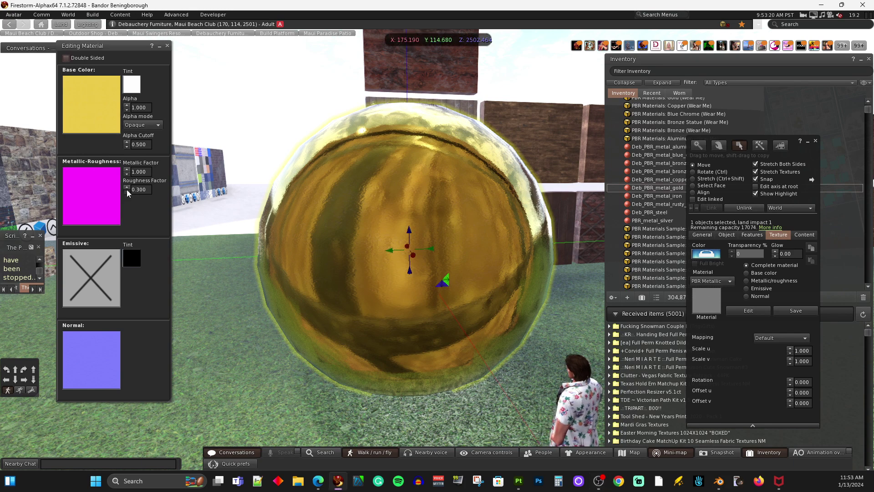
Lower the gold material's Roughness Factor to 0.000 and inspect the sphere's reflections from several angles
{"action": "left_click", "coordinate": [126, 191]}
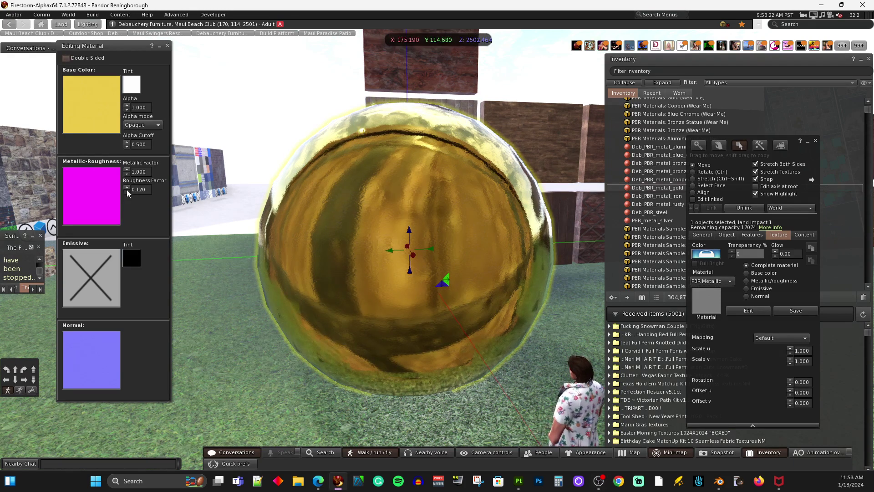
{"action": "left_click", "coordinate": [126, 191]}
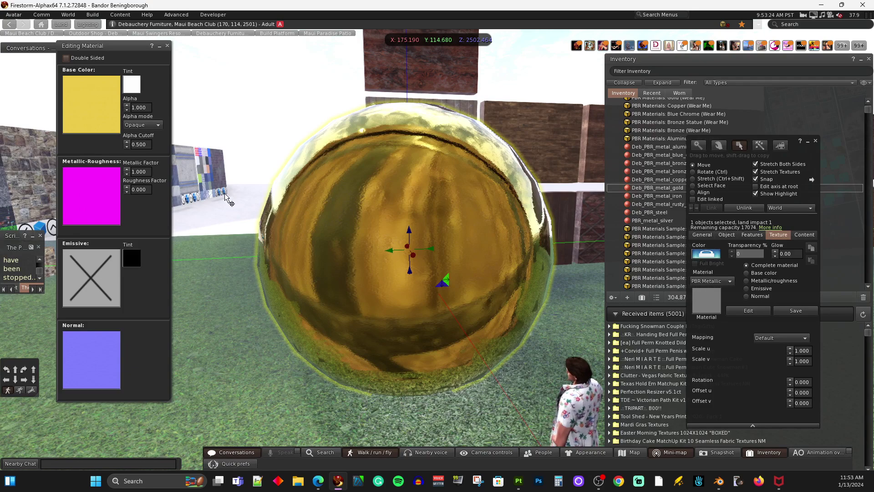
{"action": "key", "text": "Escape"}
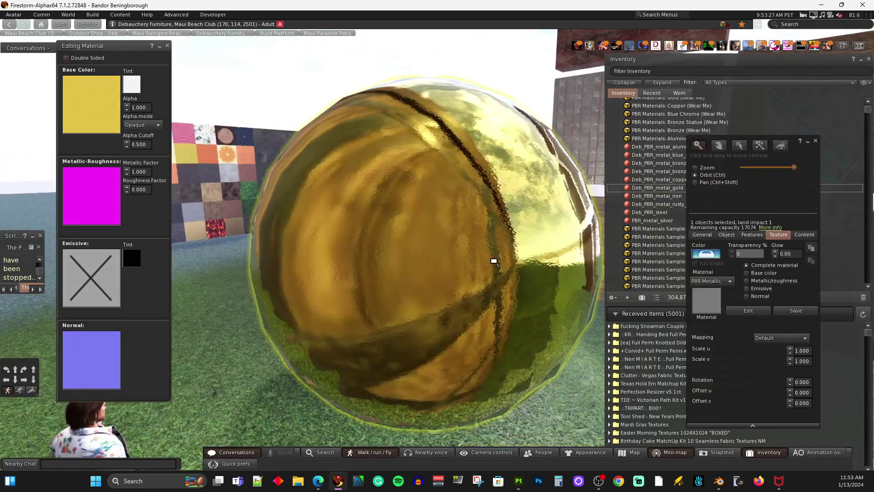
{"action": "left_click_drag", "start_coordinate": [493, 255], "coordinate": [556, 301]}
{"action": "left_click_drag", "start_coordinate": [428, 228], "coordinate": [436, 246]}
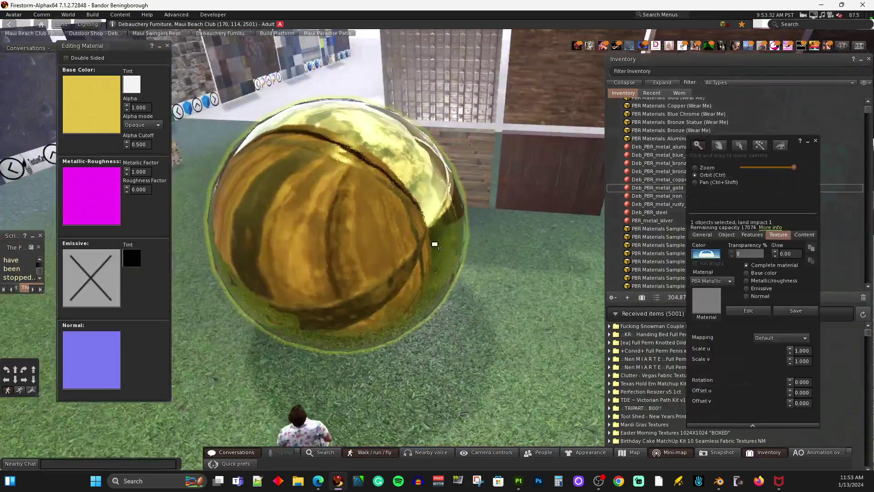
{"action": "left_click_drag", "start_coordinate": [308, 207], "coordinate": [396, 282]}
Return to object editing and raise the gold material's Roughness Factor to 0.380
{"action": "key", "text": "ctrl+3"}
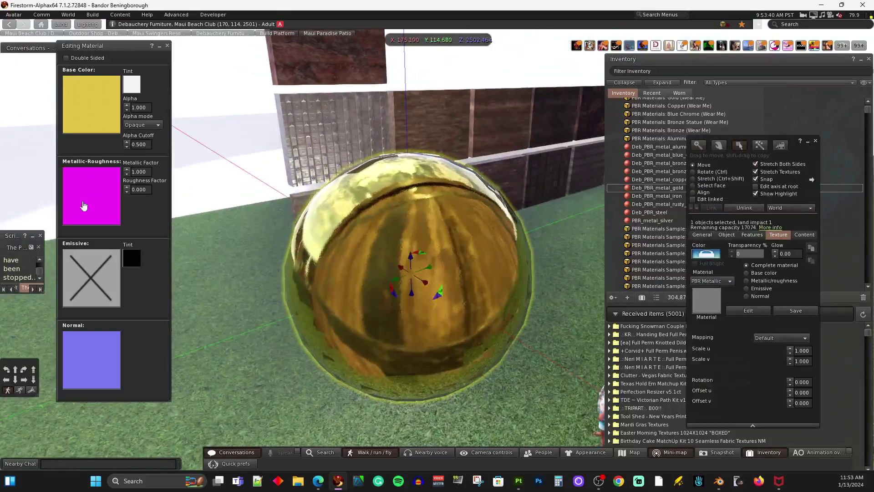
{"action": "left_click", "coordinate": [126, 187]}
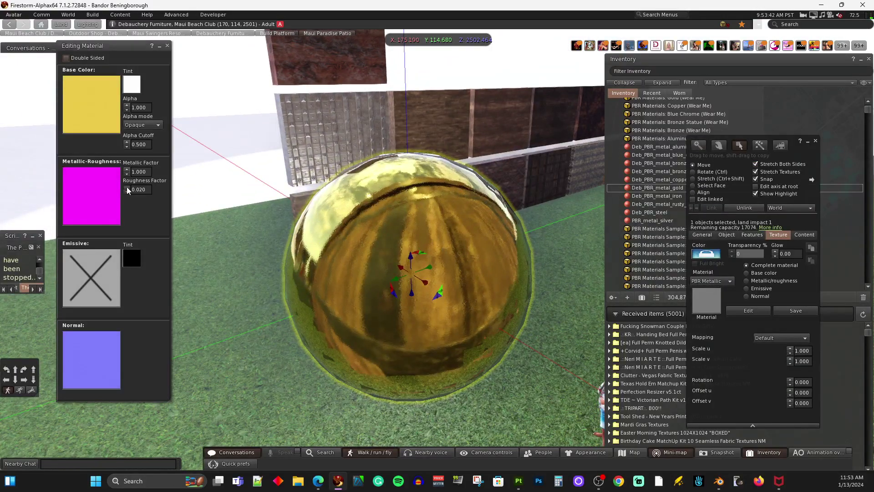
{"action": "left_click", "coordinate": [127, 186]}
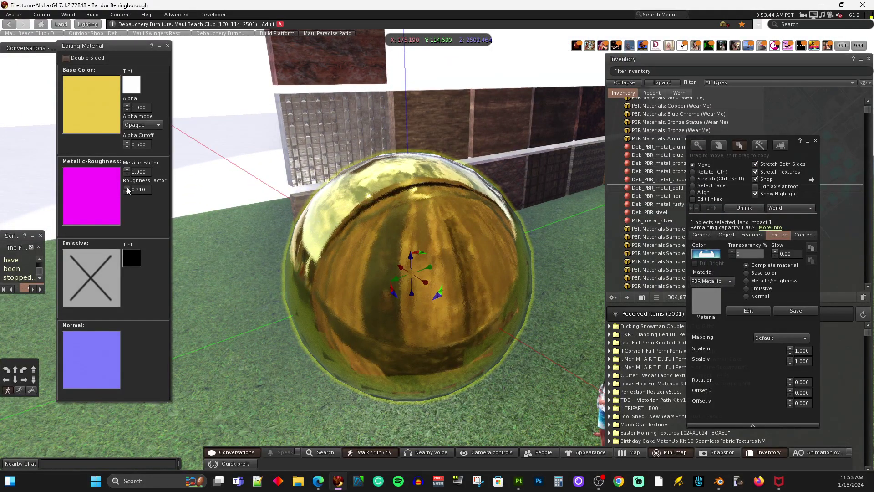
{"action": "left_click", "coordinate": [127, 187]}
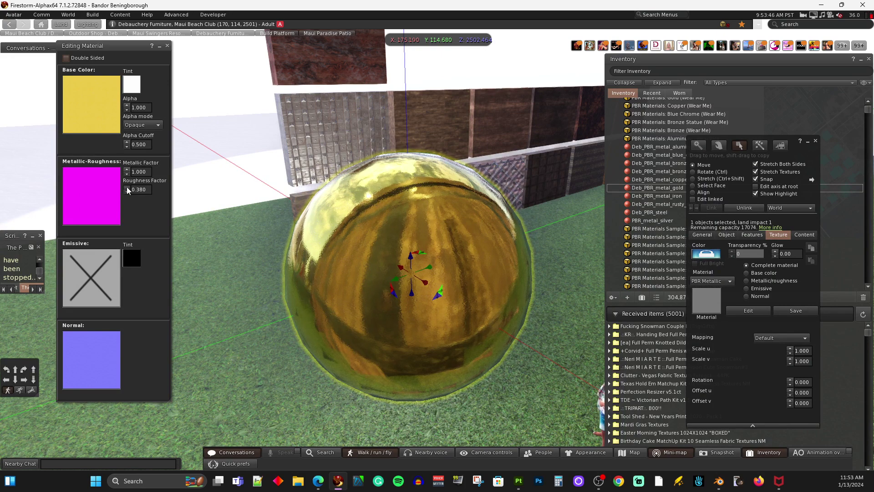